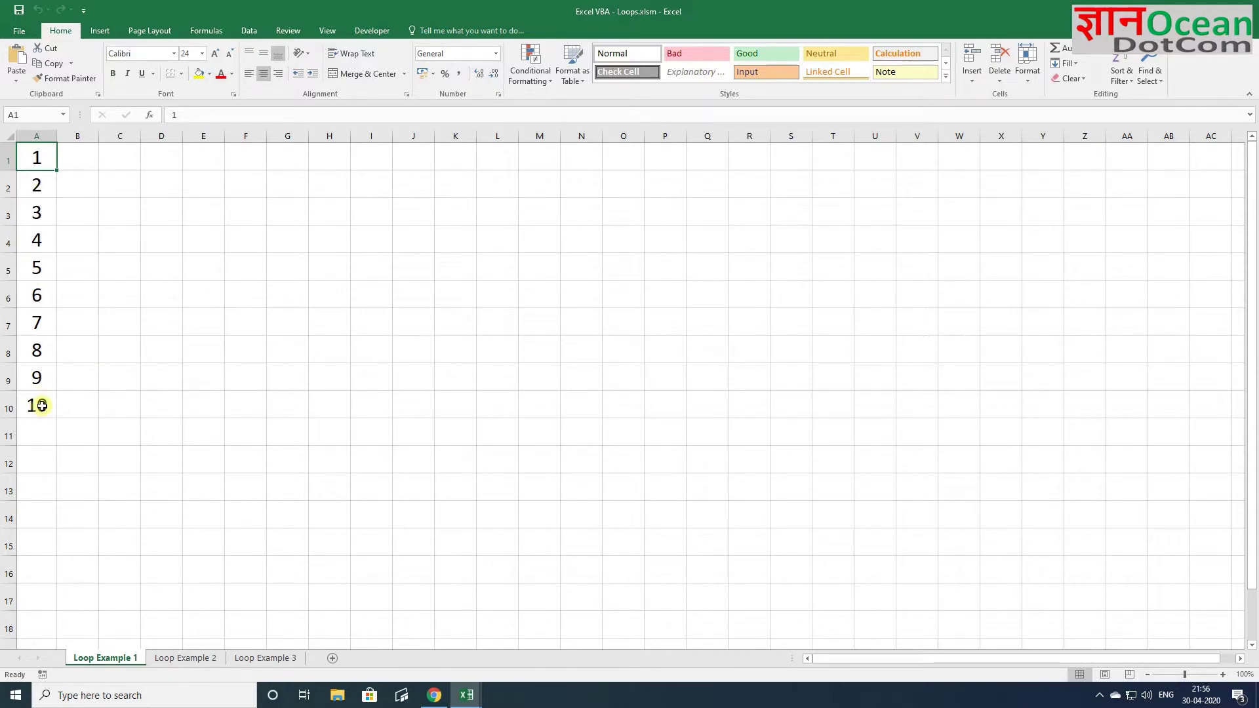
- Look over the Loop Example 2 and Loop Example 3 sheets, then open the VBA editor with Alt+F11
click(175, 658)
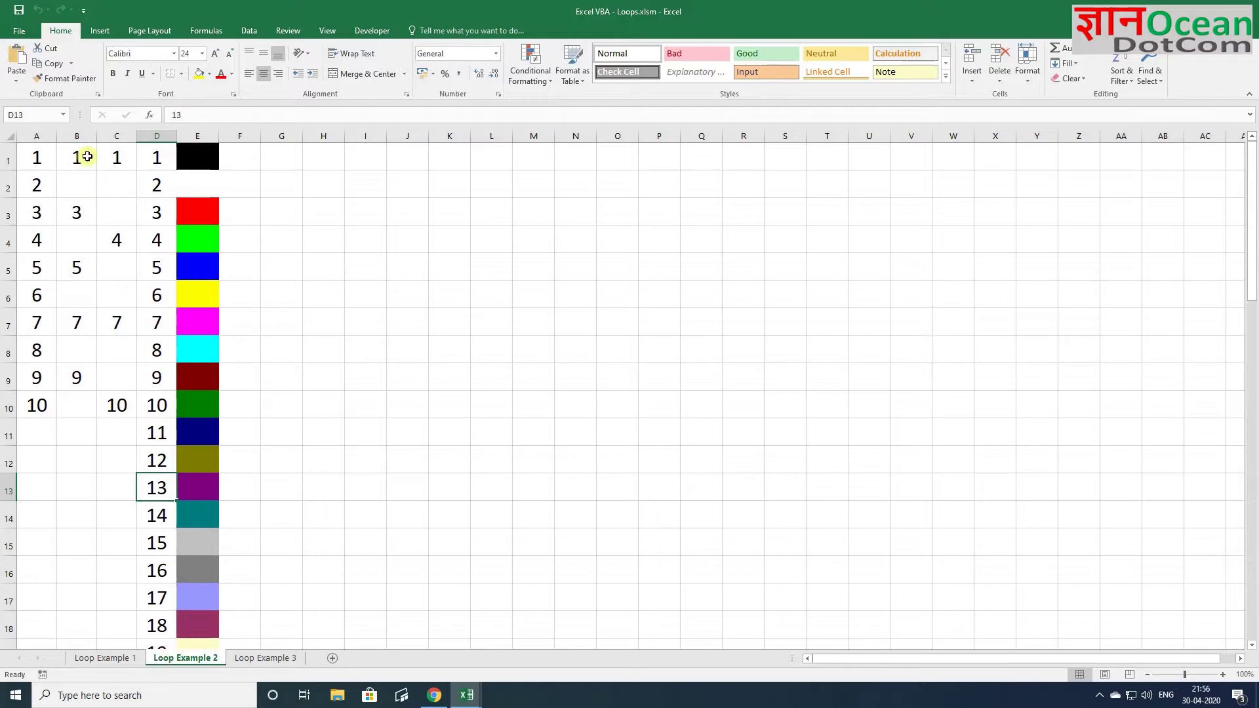
click(149, 157)
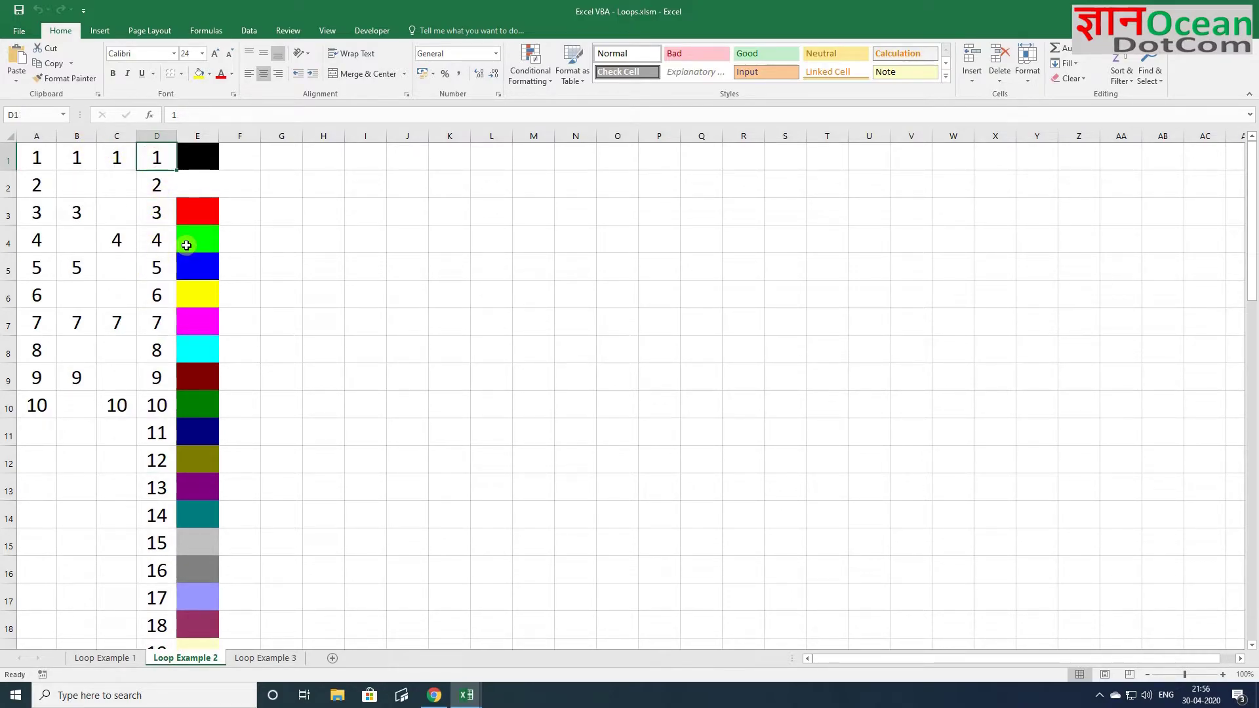
click(265, 658)
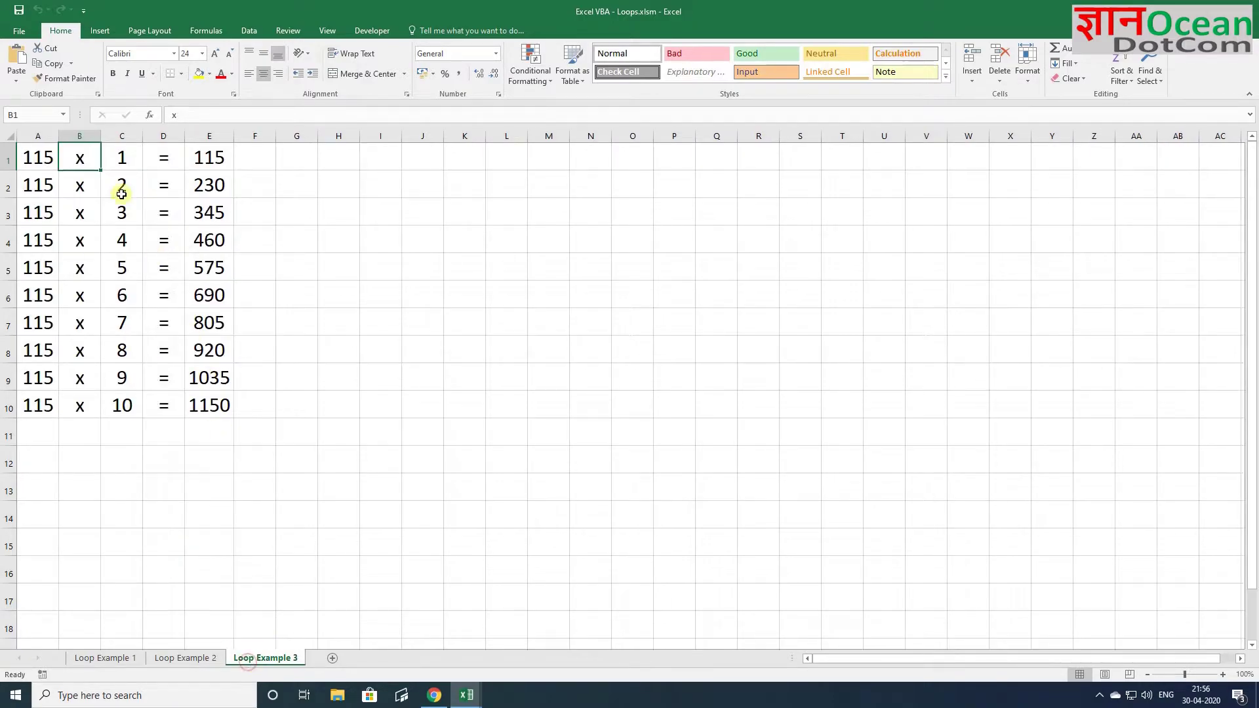
click(54, 158)
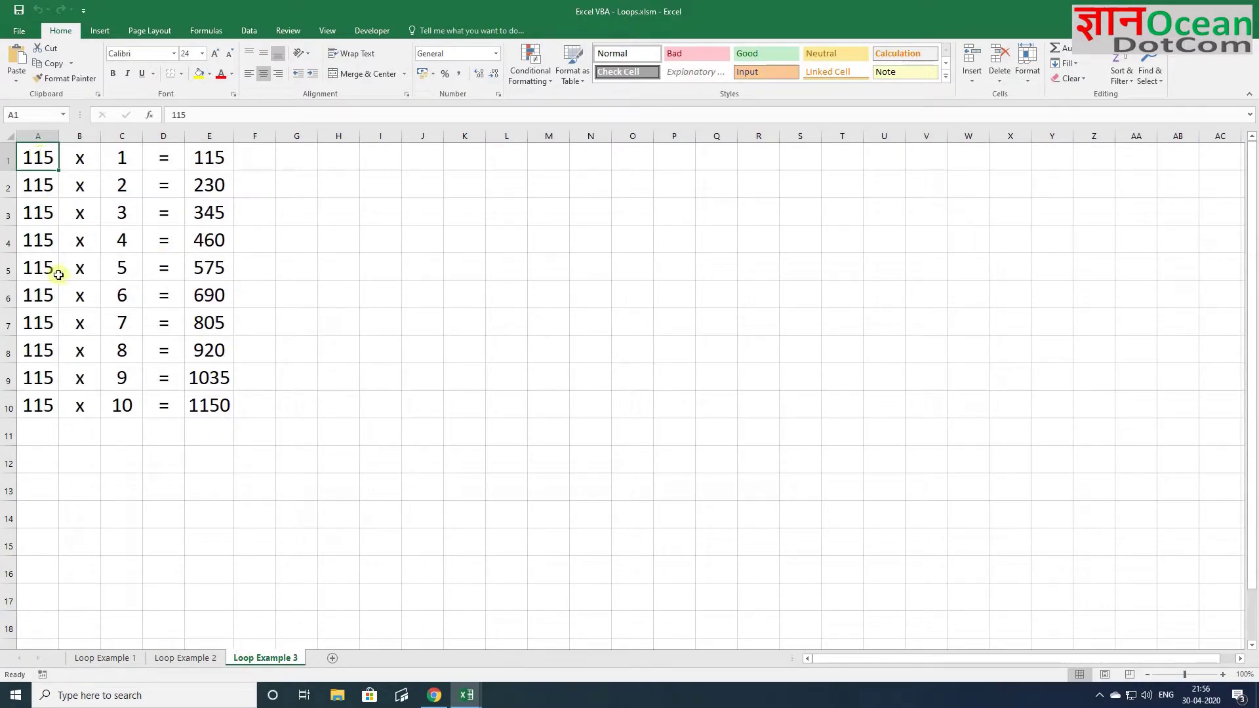
key(alt+F11)
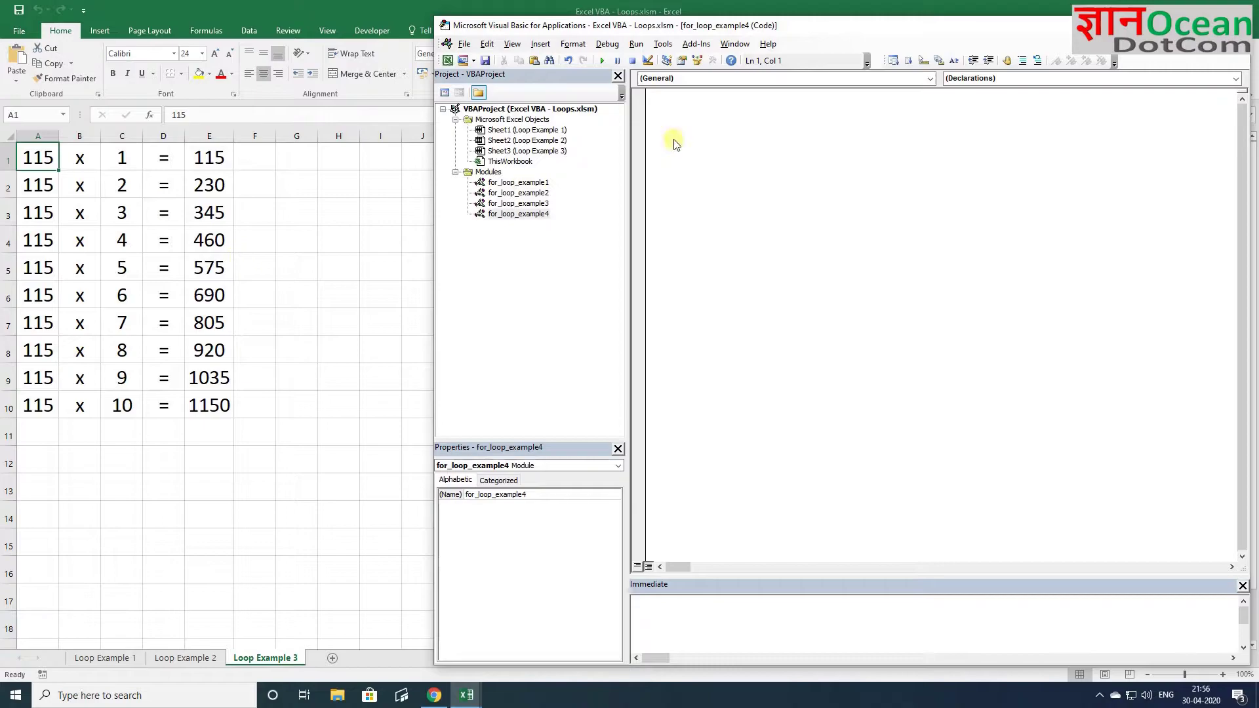
- Review the earlier loop example modules and open the empty for_loop_example4 module
double_click(513, 193)
double_click(516, 182)
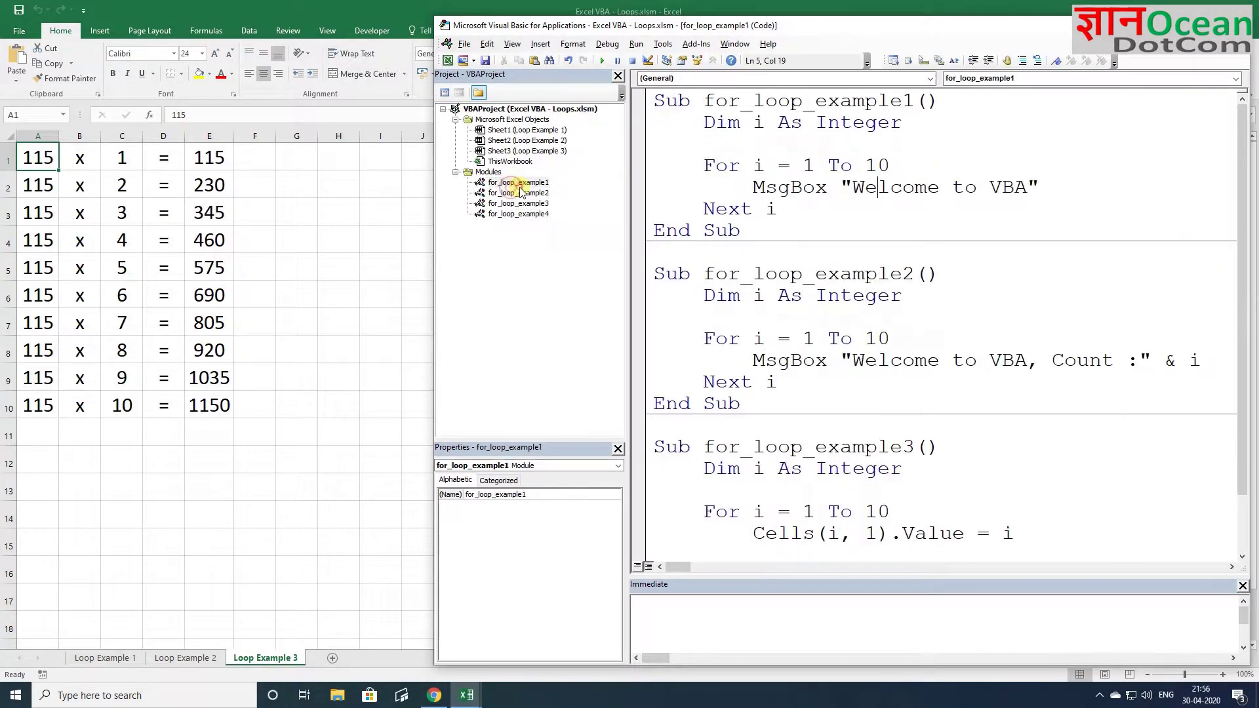
double_click(519, 194)
double_click(521, 203)
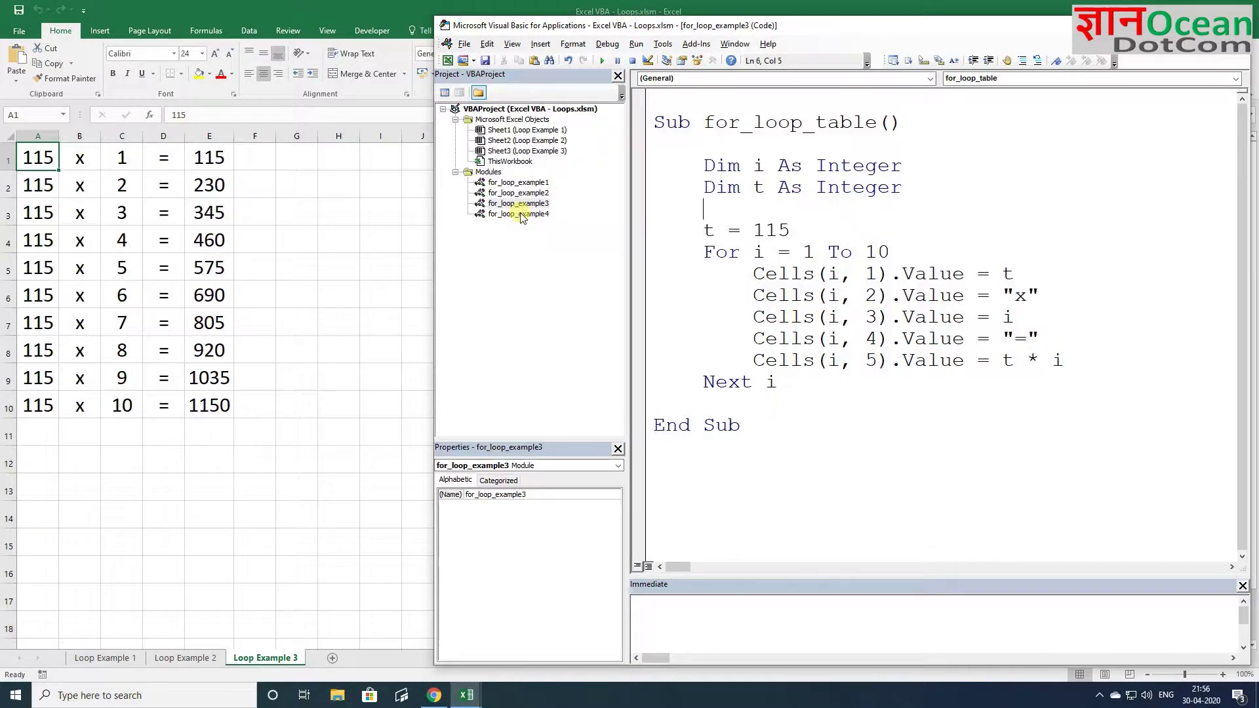
click(520, 214)
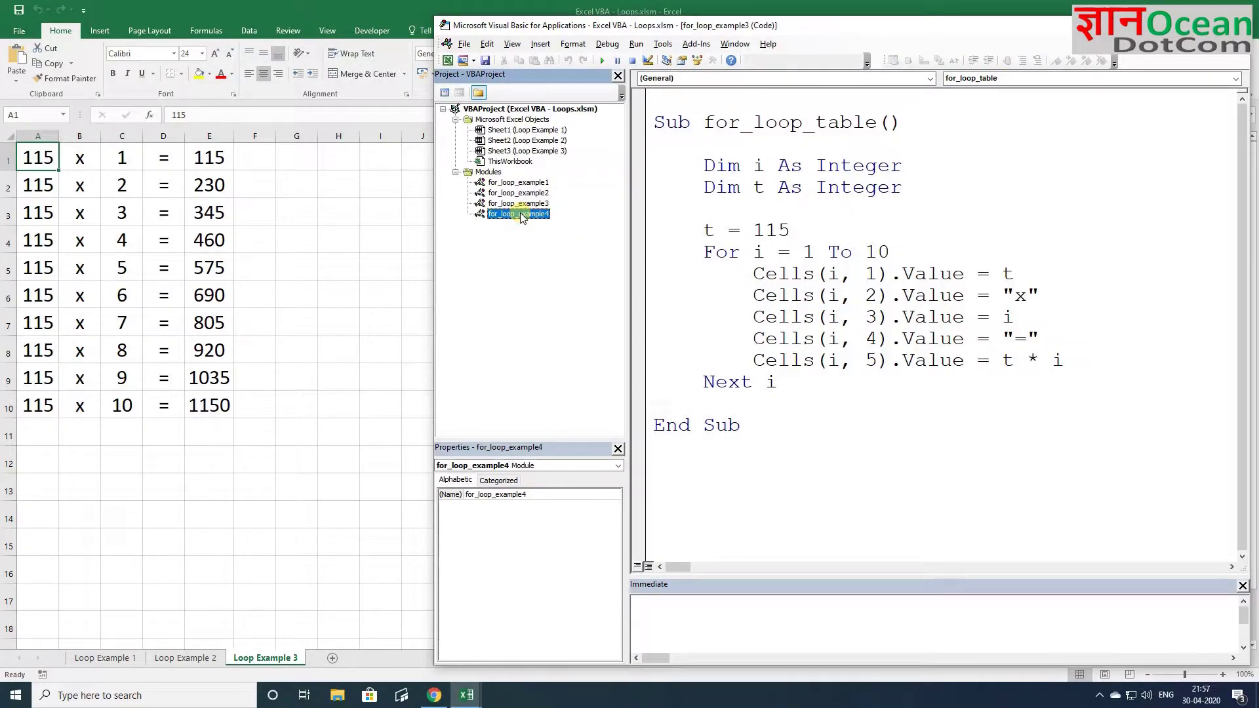
double_click(521, 214)
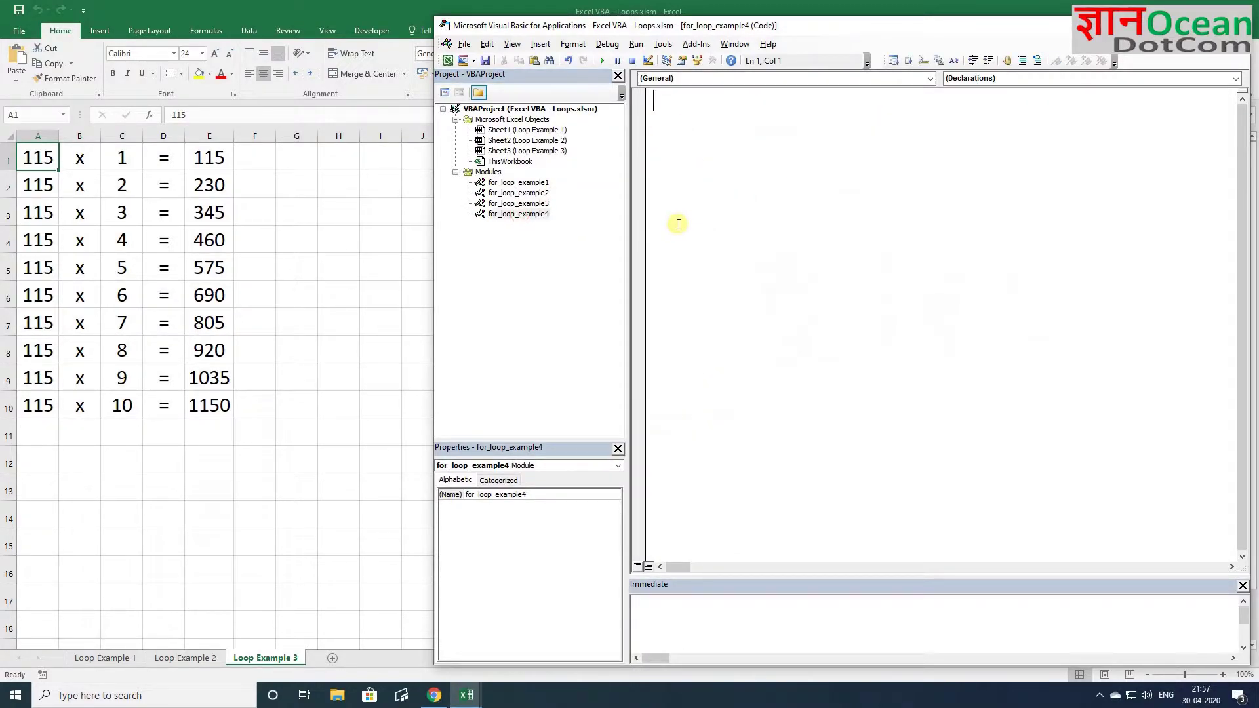
- Declare Sub for_loop1 containing a For i = 1 To Sheets.Count … Next i loop
text(for)
key(BackSpace)
key(BackSpace)
key(BackSpace)
key(BackSpace)
text(sub for)
text(_loop)
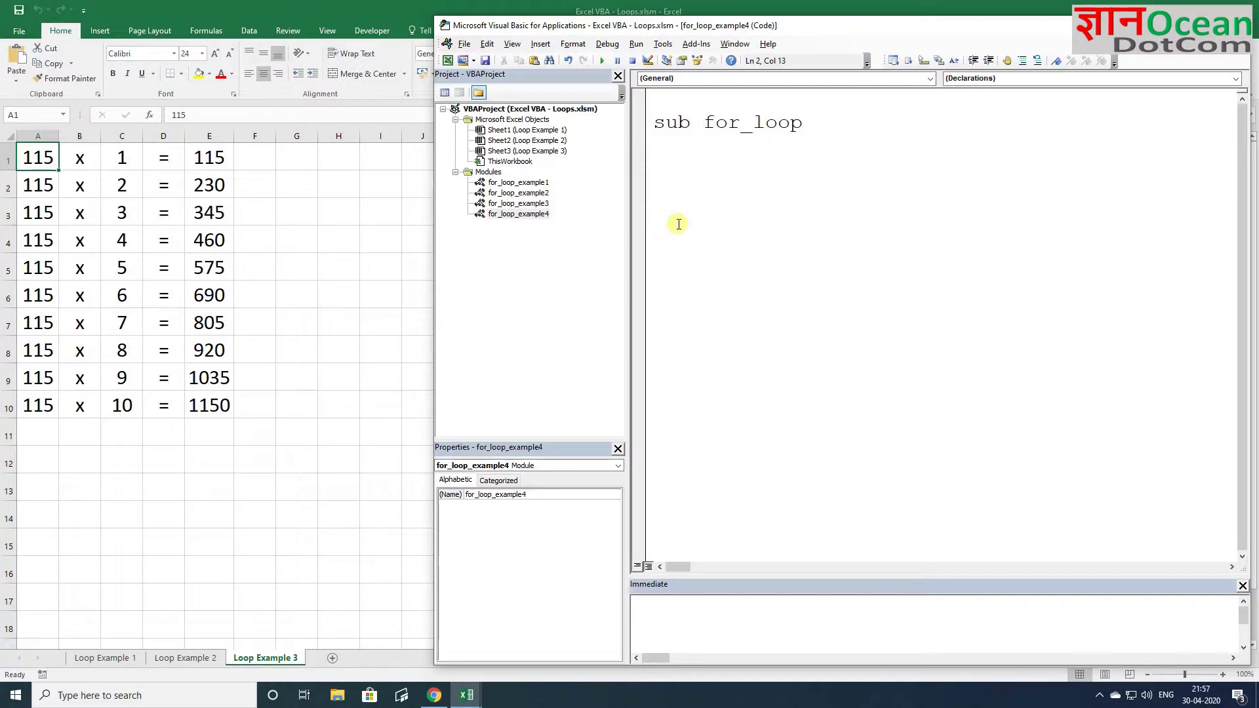
key(Return)
key(Return)
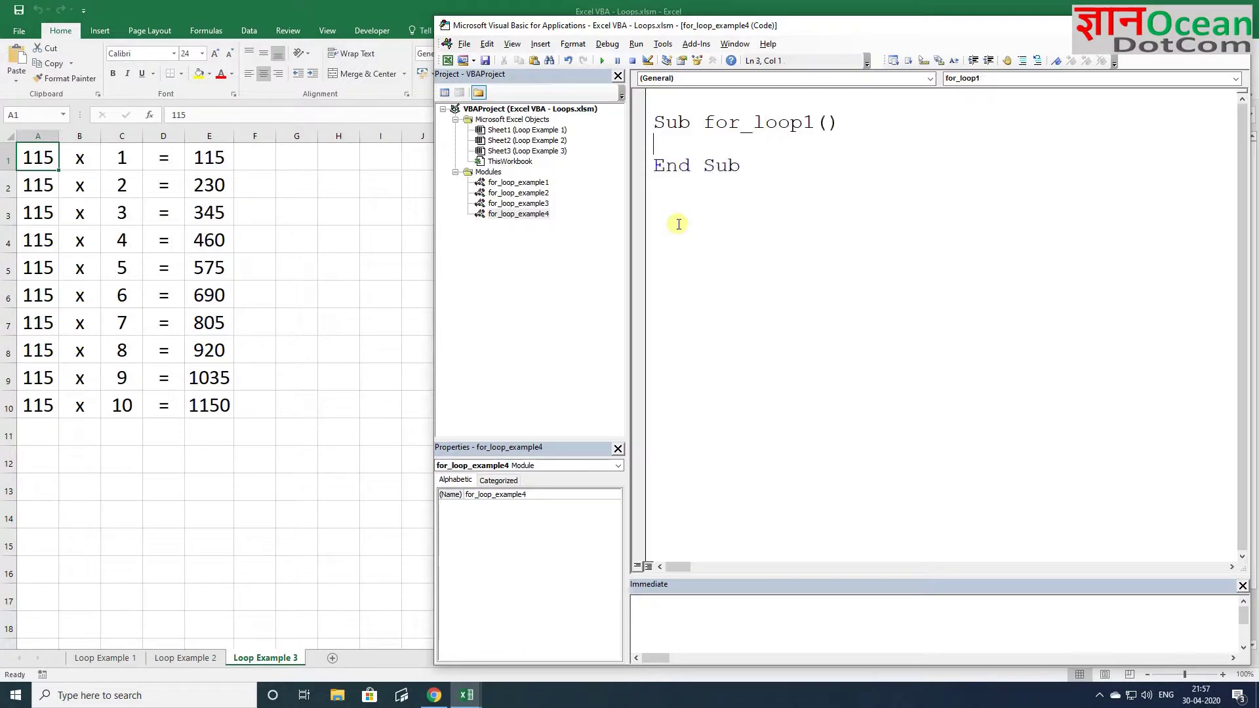
key(Return)
key(Return)
key(Return)
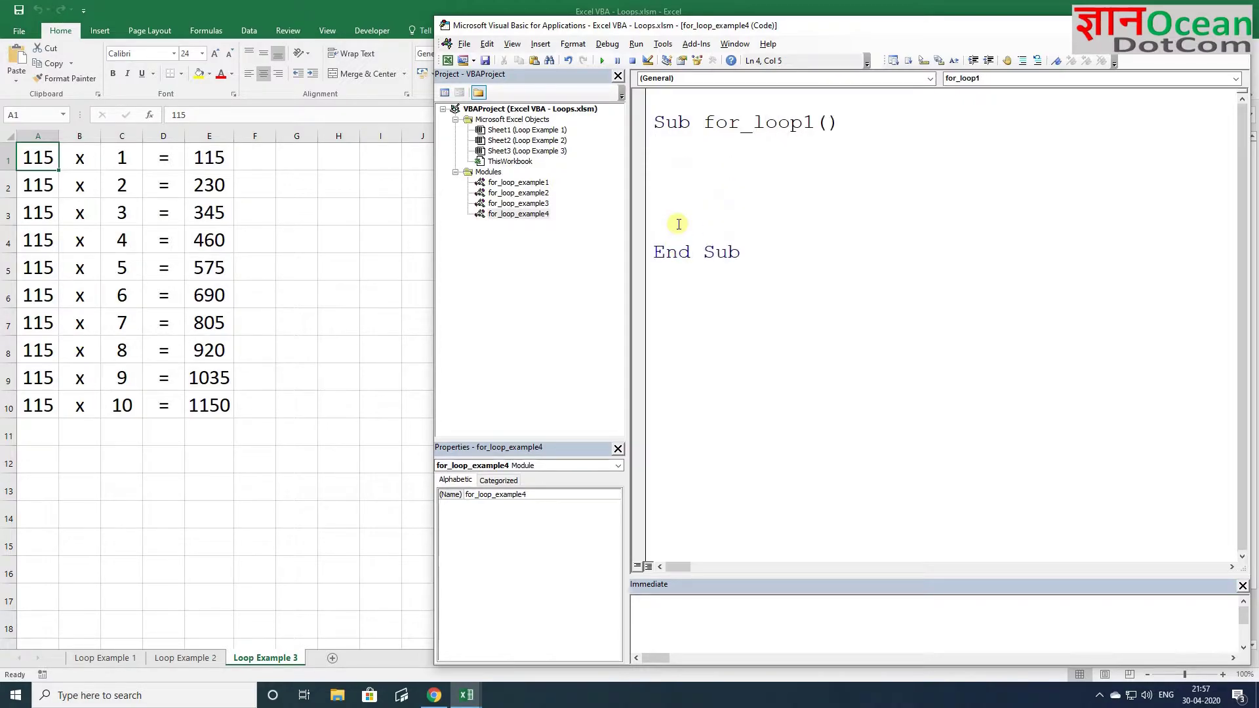
text(f)
text(or i )
text(1 t)
text(o sheets.count)
key(Return)
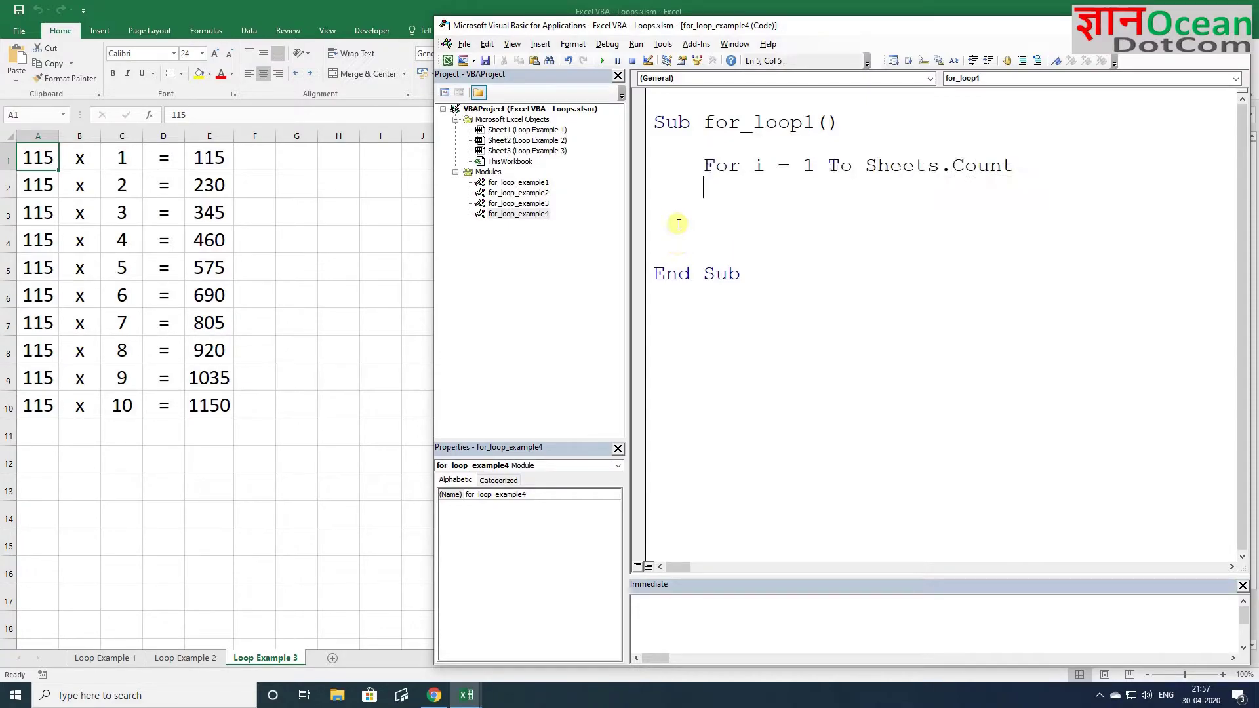
key(Return)
key(Return)
text(next i)
key(Return)
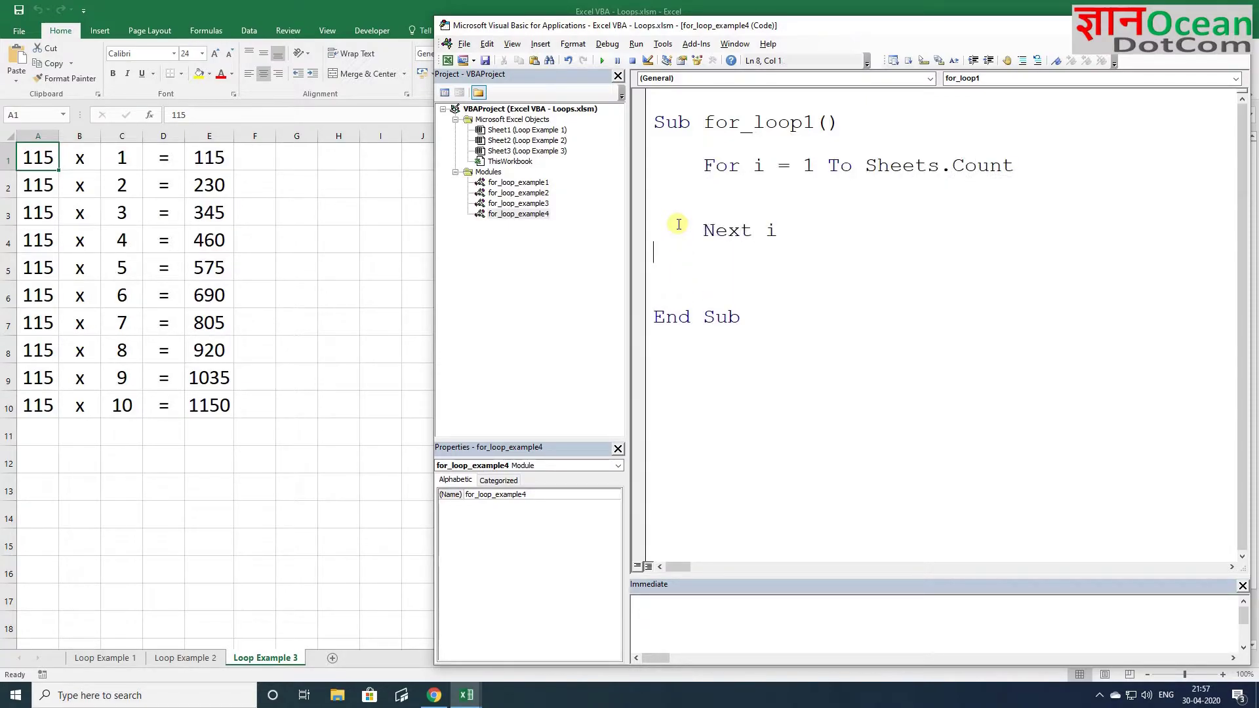
key(shift+Down)
key(shift+Up)
key(BackSpace)
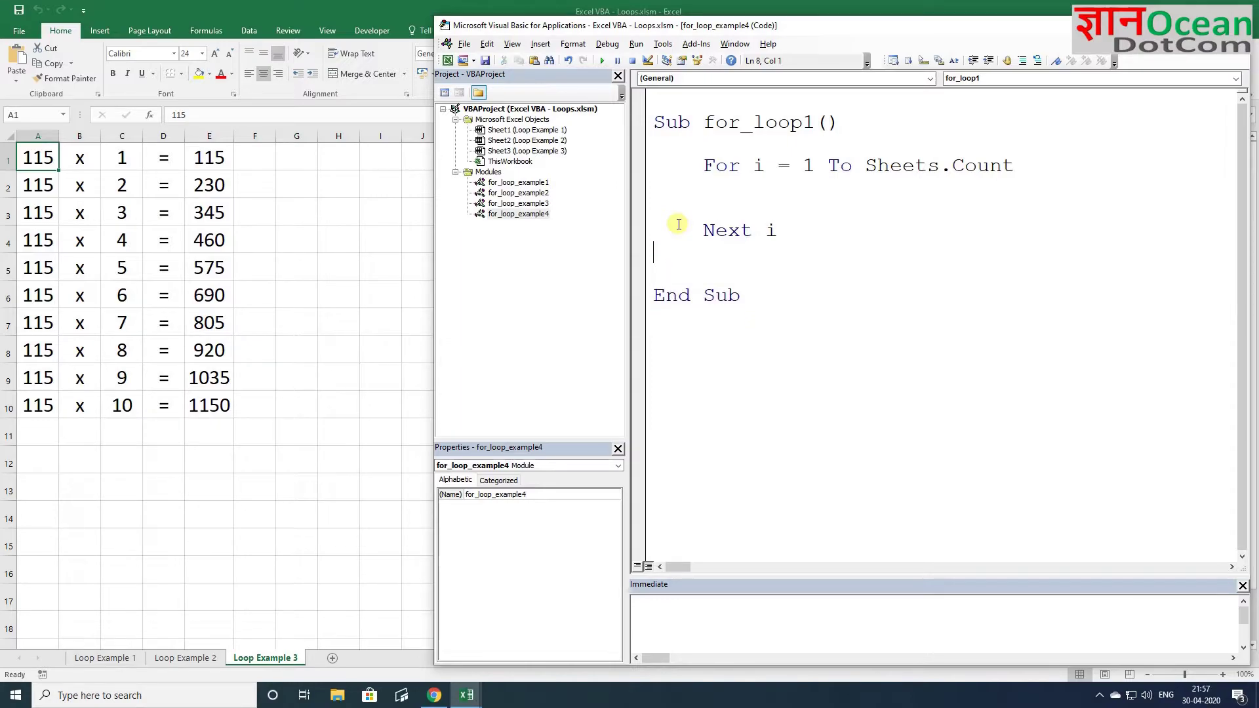
- Put MsgBox Sheets(i).Name inside the loop body
key(Return)
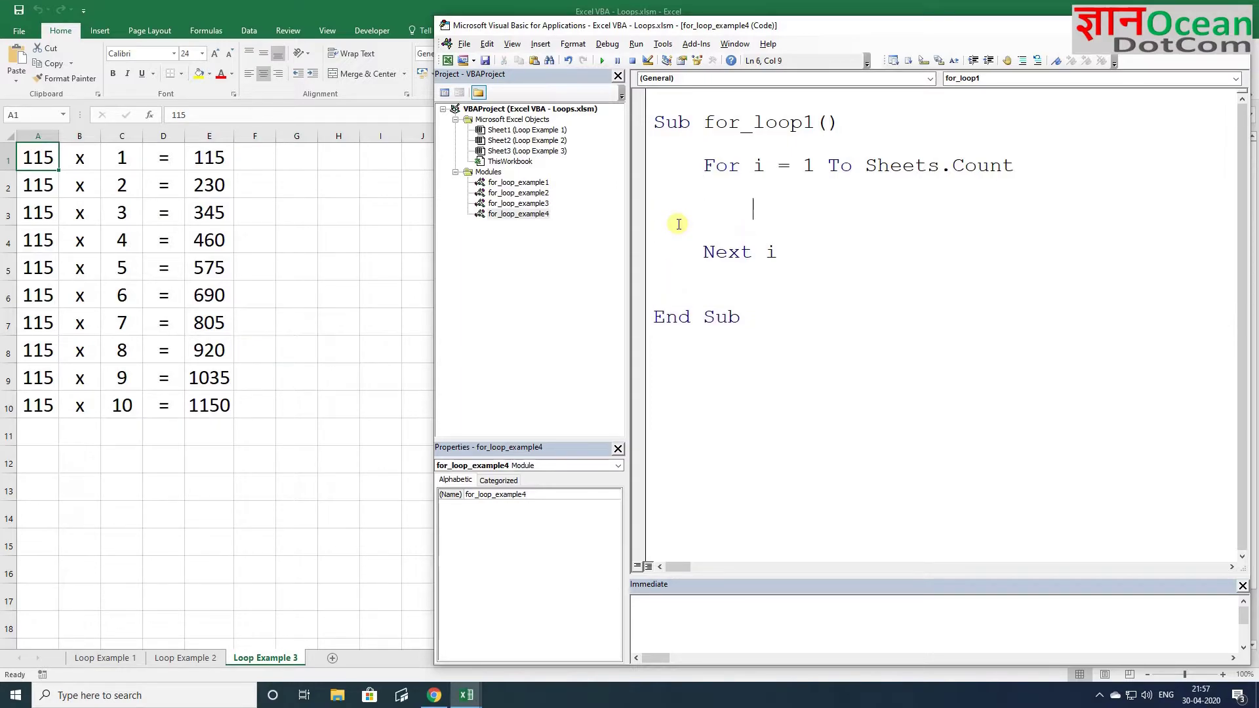
text(msgbox )
text(sh)
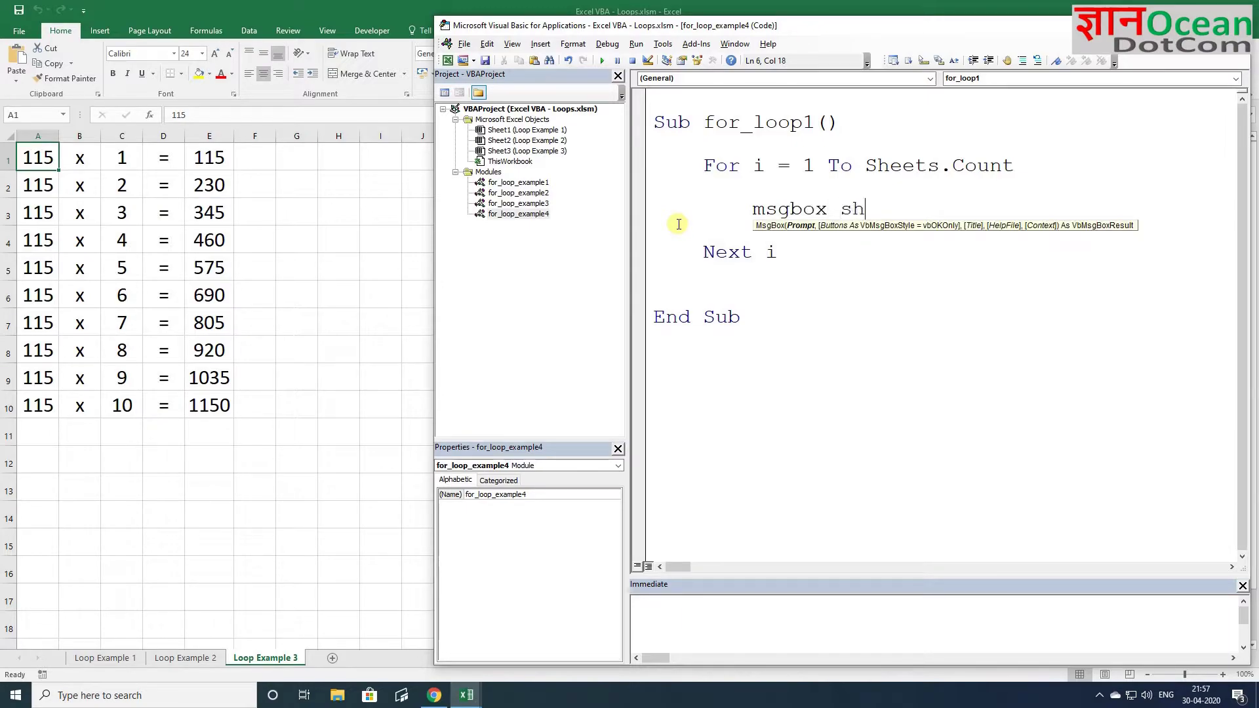
text(eets(i)
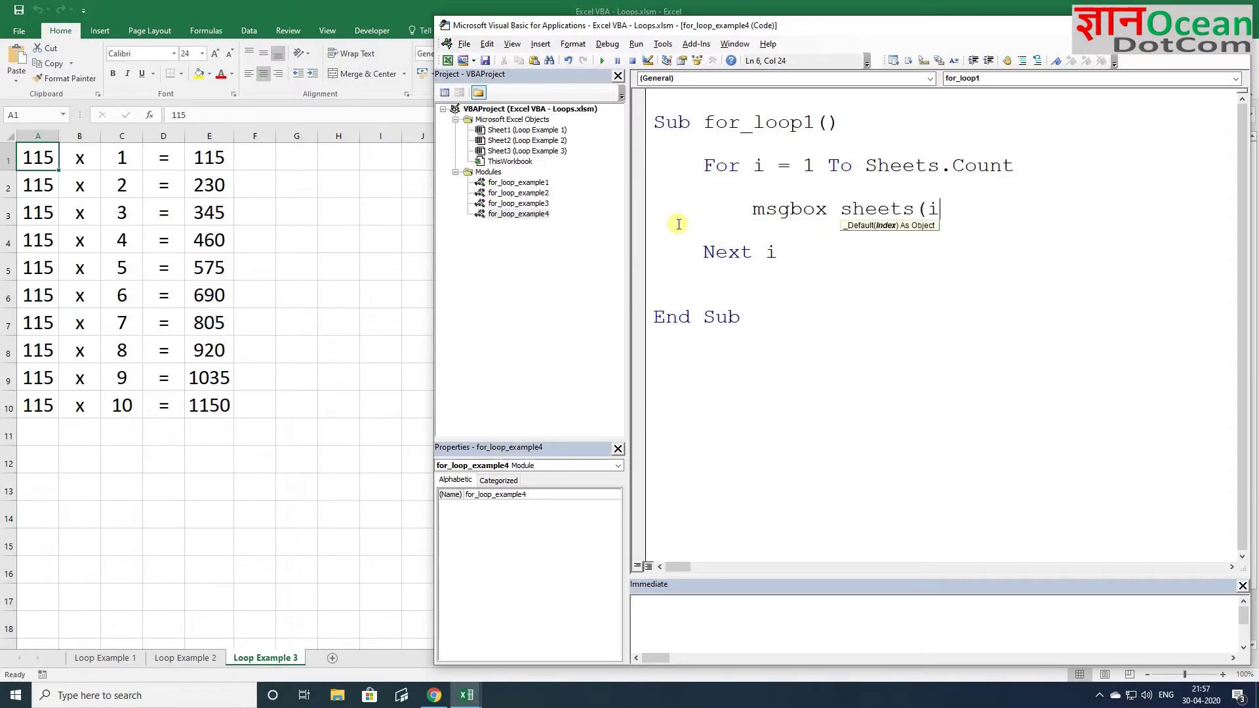
text().coun)
key(BackSpace)
key(BackSpace)
key(BackSpace)
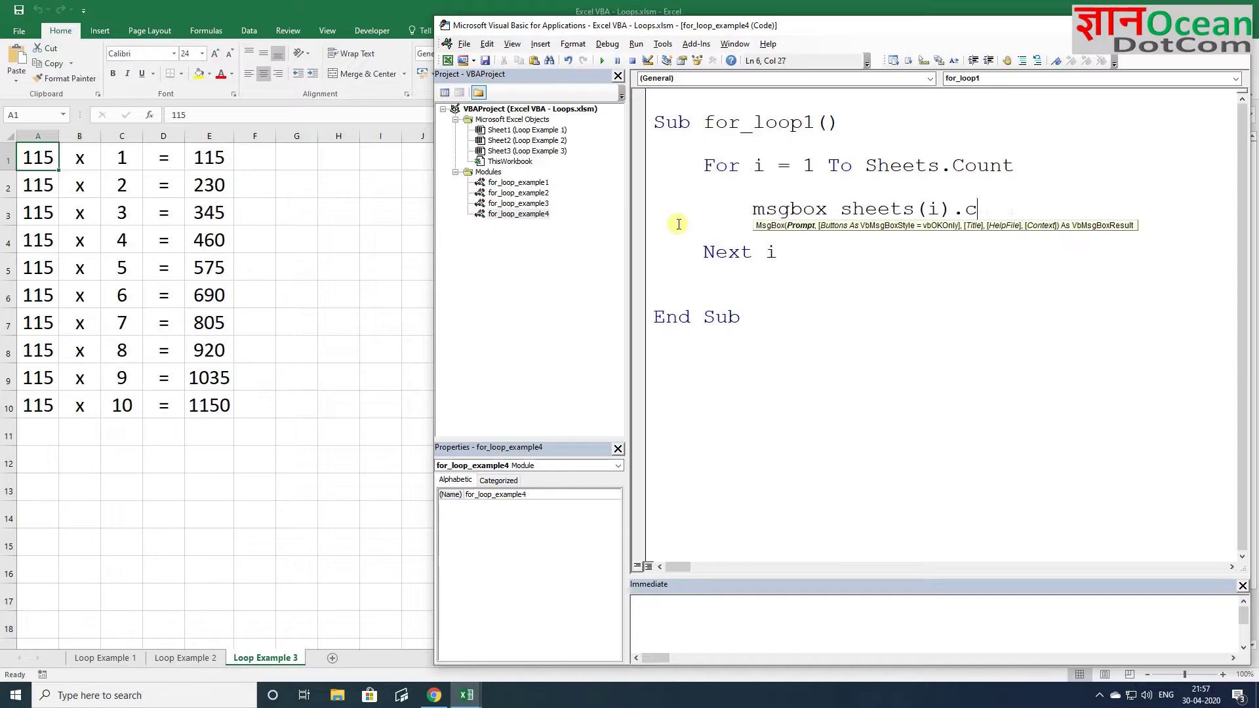
key(BackSpace)
text(name)
key(Down)
key(Up)
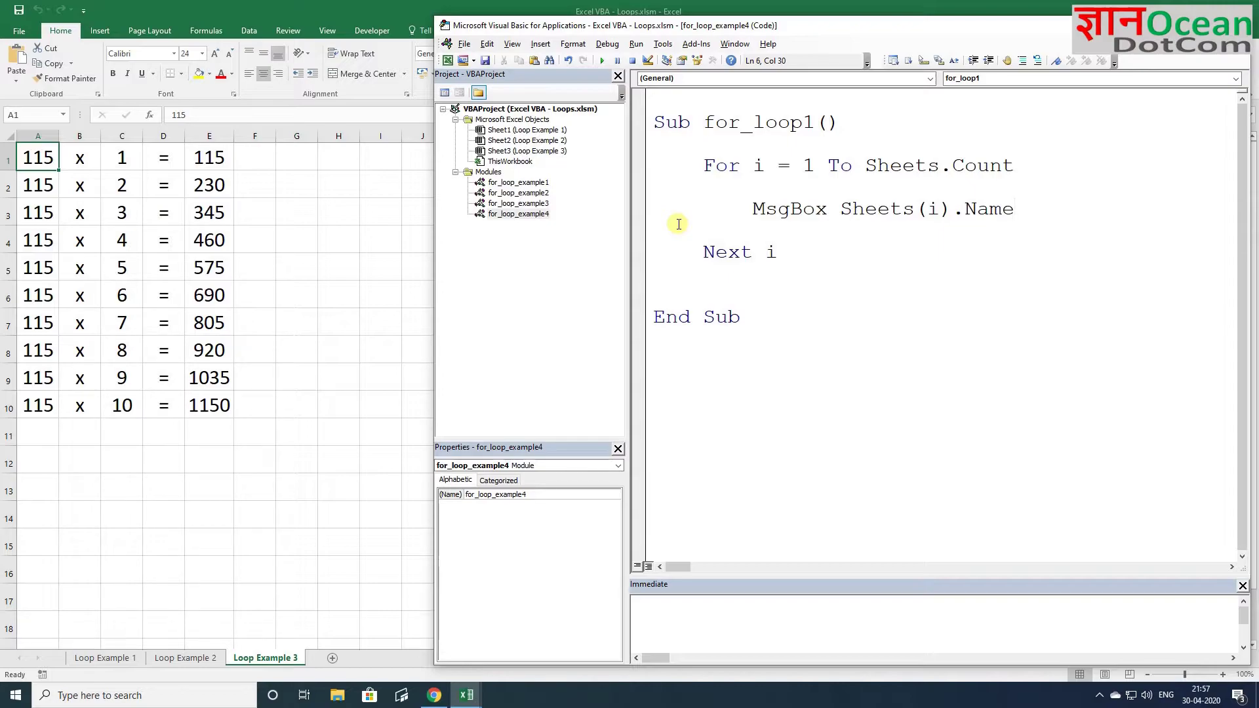
- Step through for_loop1 with F8, dismissing the Loop Example 1, 2 and 3 messages until it ends
key(F8)
key(F8)
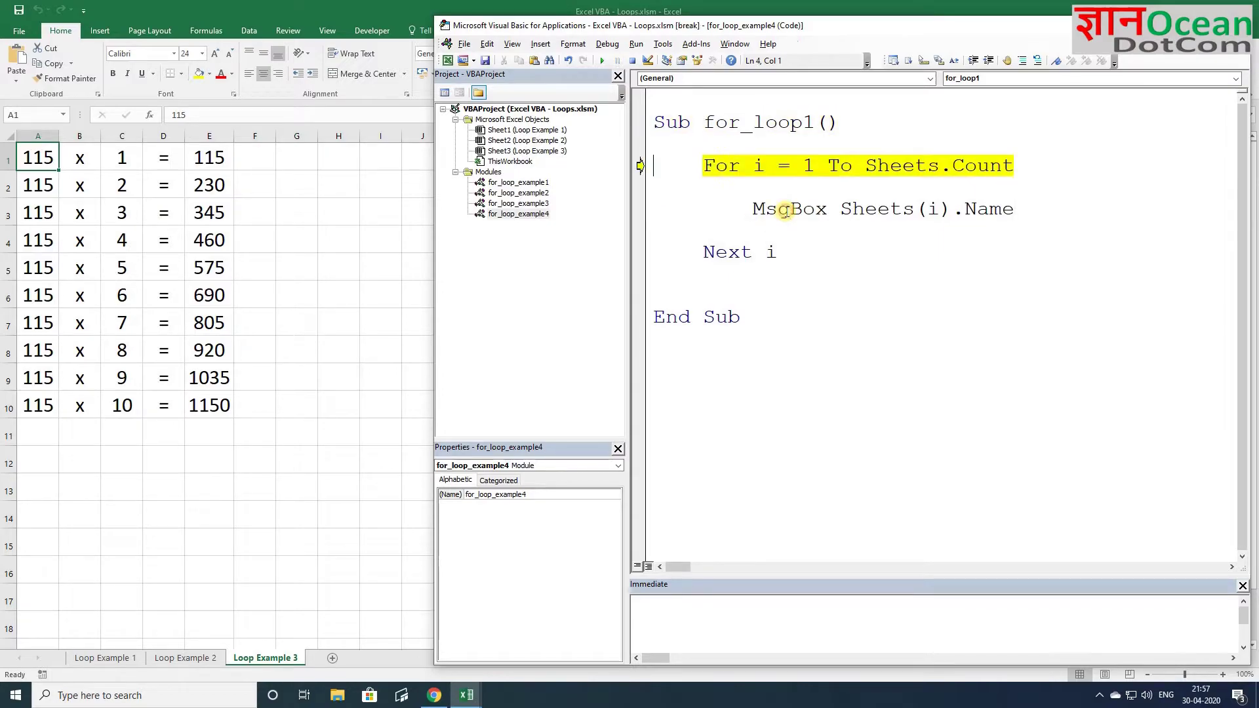
key(F8)
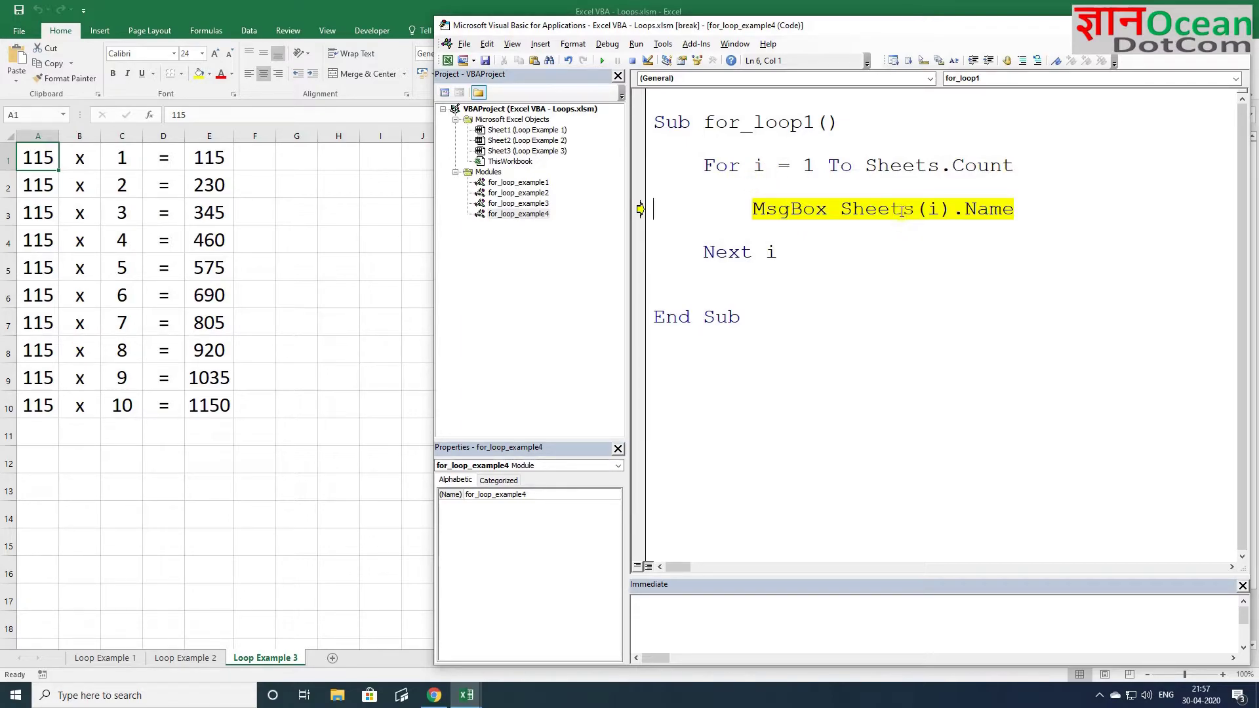
key(F8)
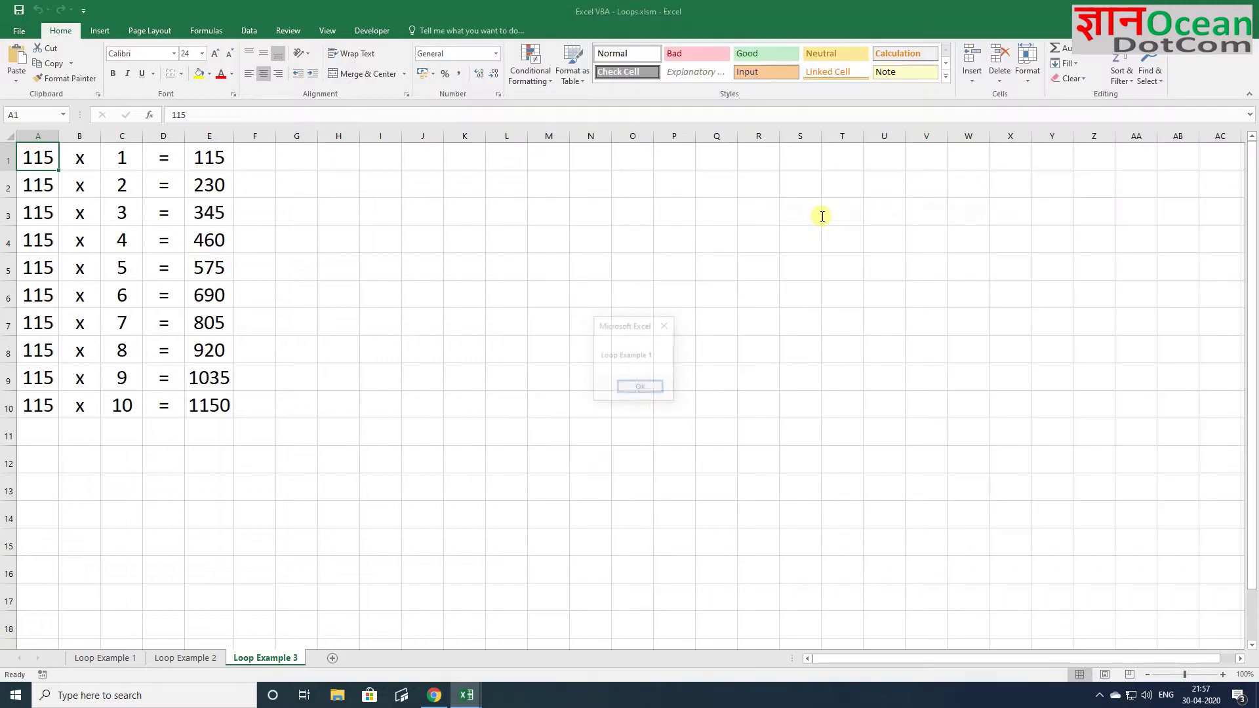
click(632, 389)
key(F8)
key(F8)
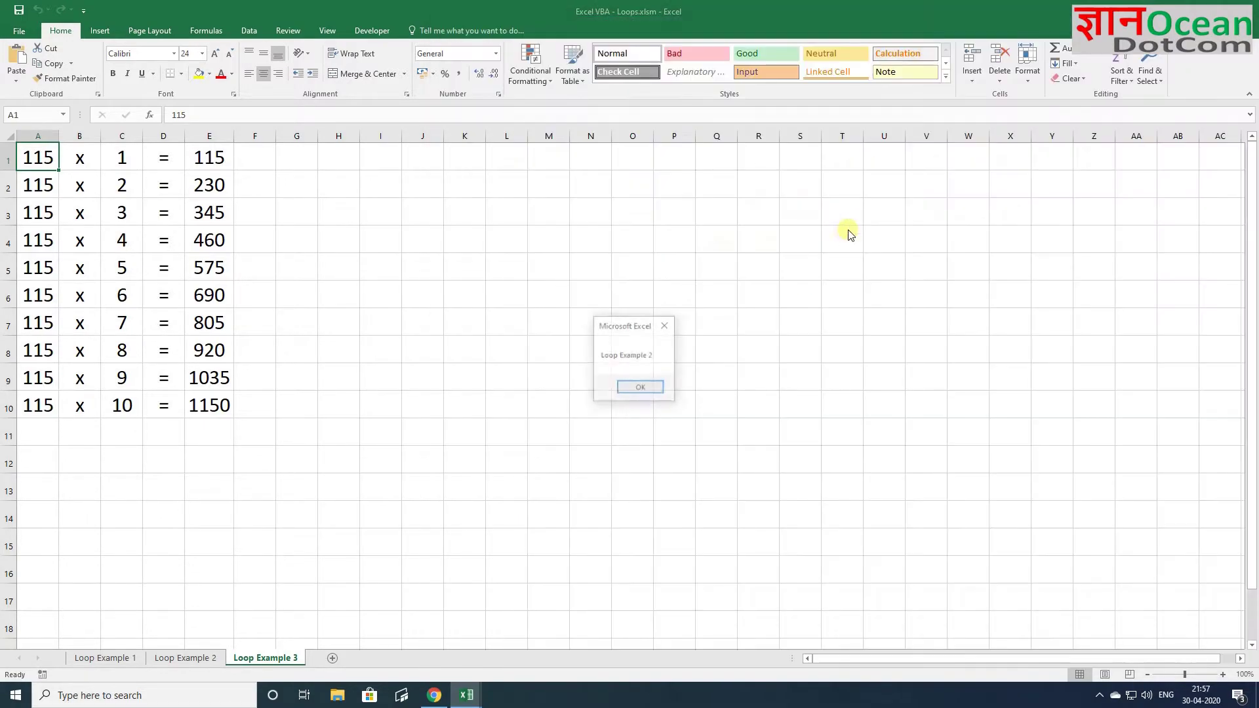
click(653, 389)
mouse_move(931, 210)
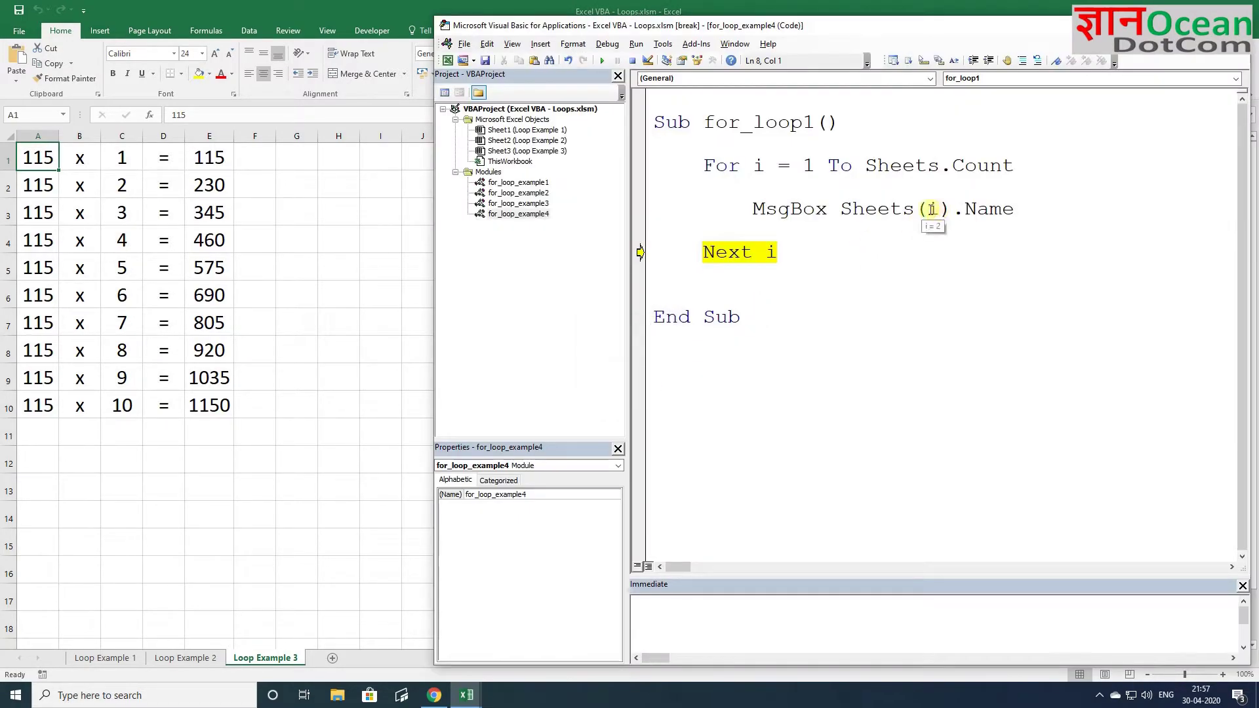
key(F8)
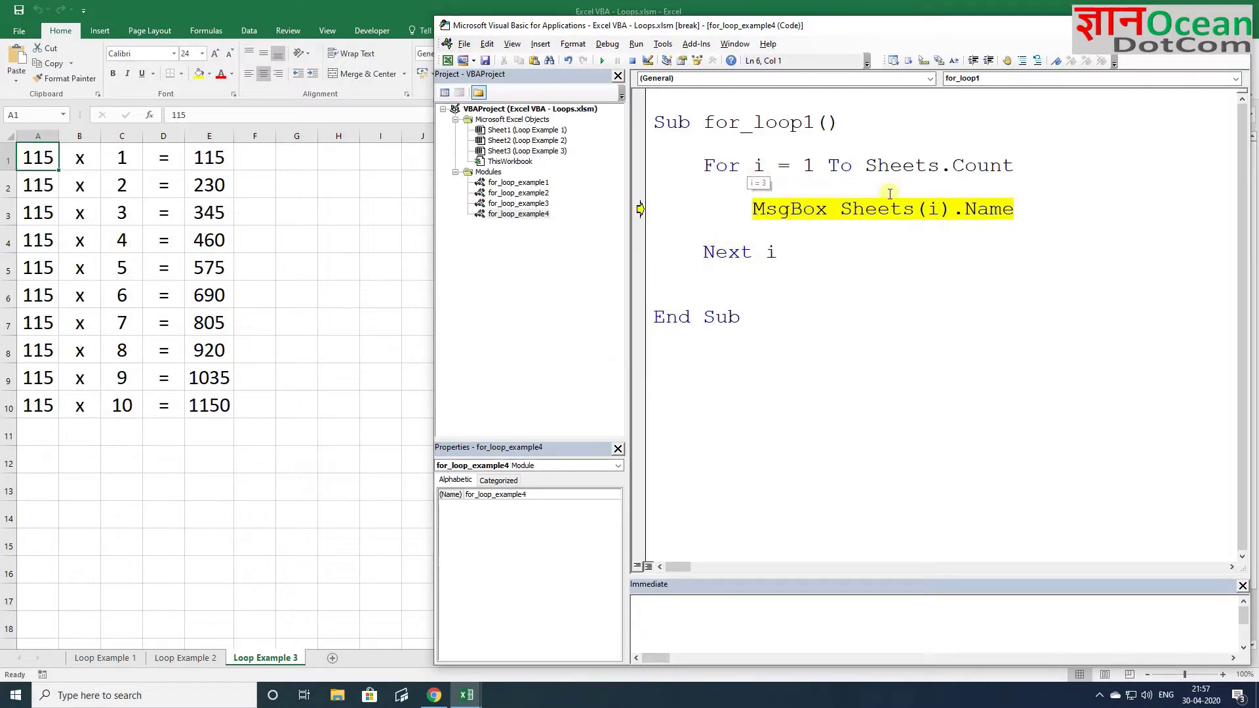
key(F8)
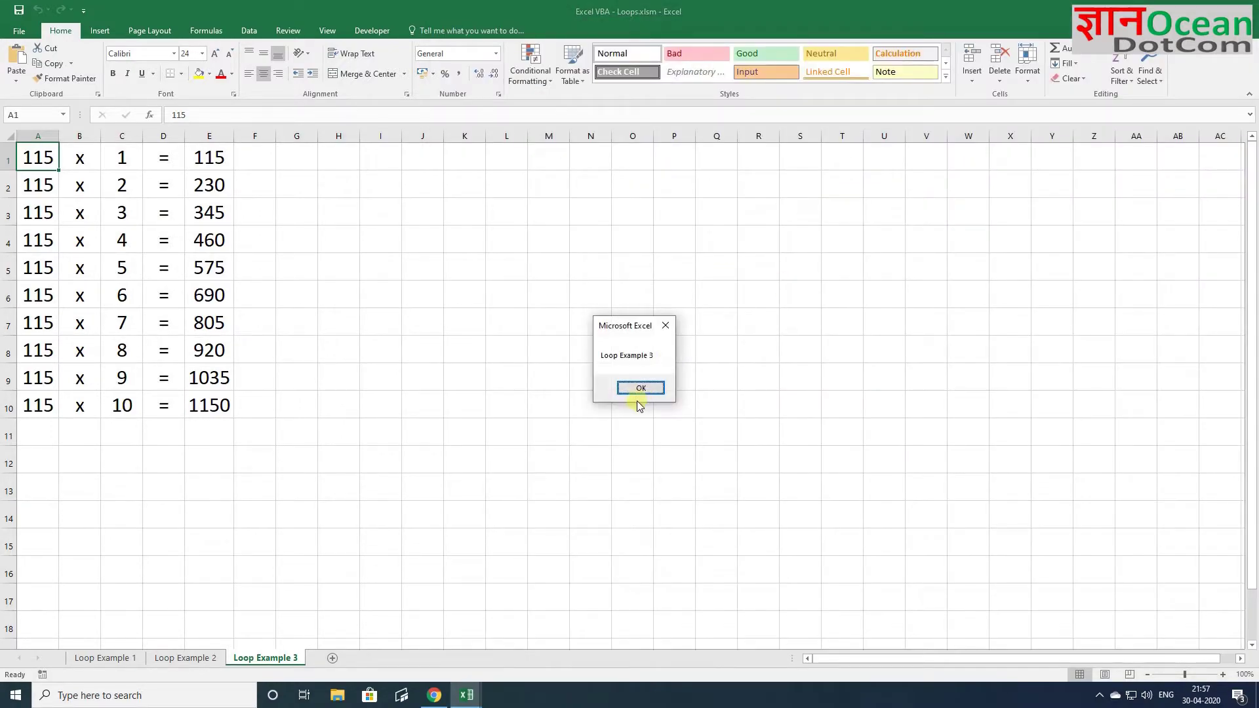
click(640, 387)
key(F8)
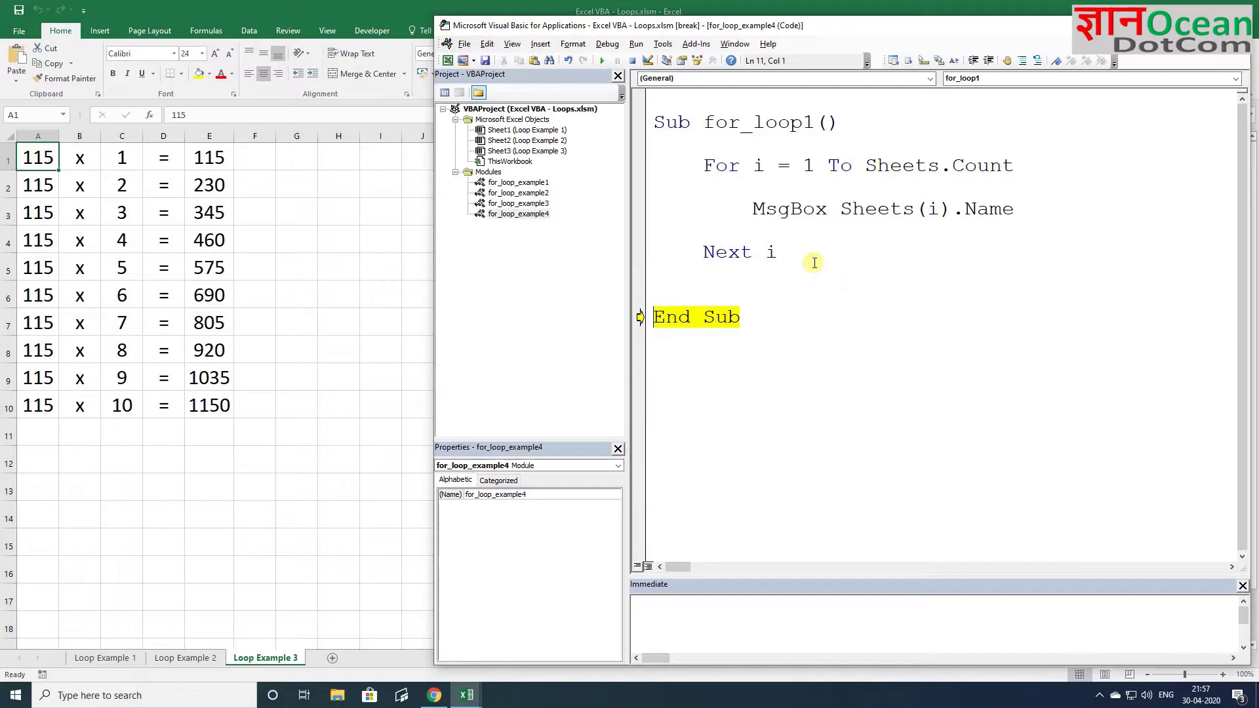
key(F8)
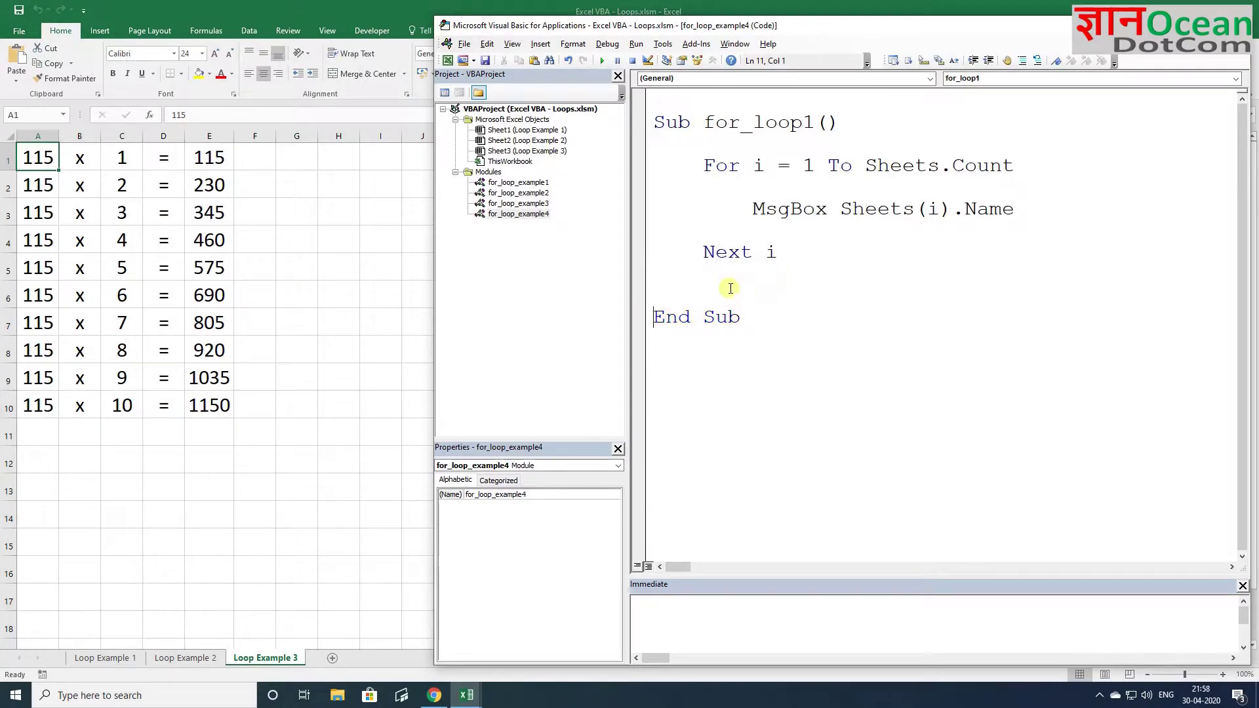
- Remove the blank lines in for_loop1 and paste a copy of the procedure below it
click(753, 233)
key(BackSpace)
key(BackSpace)
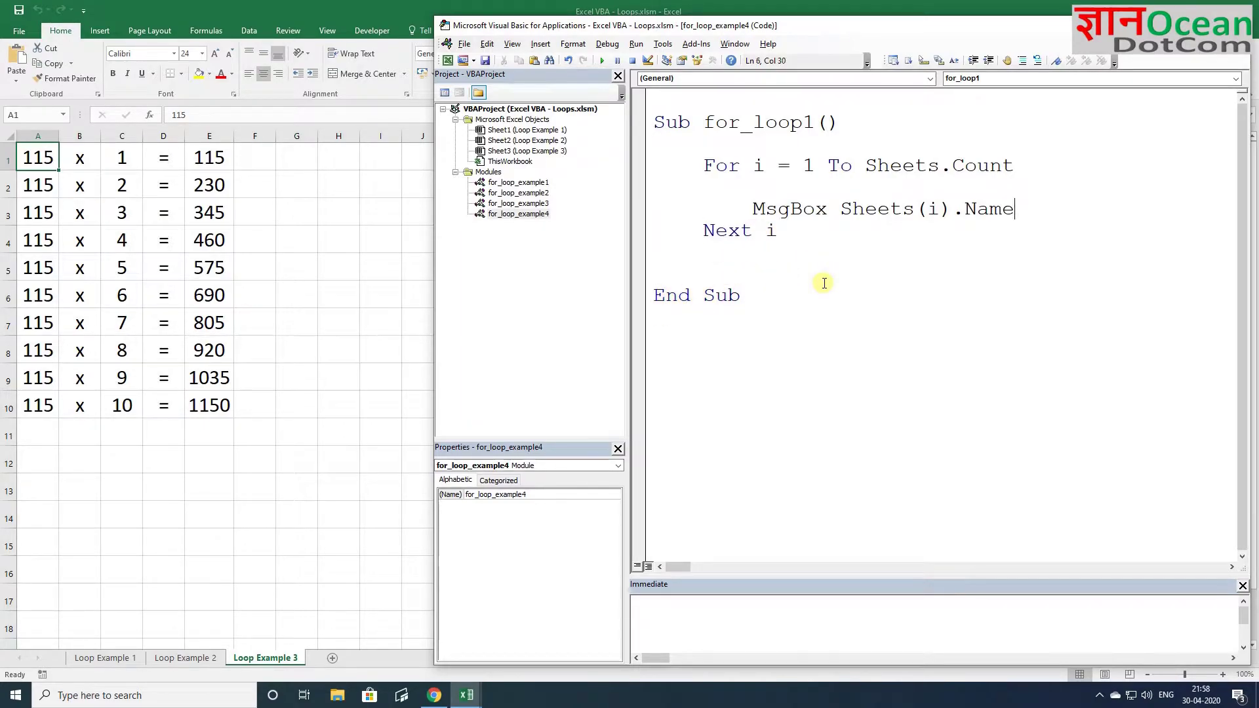
key(Up)
key(BackSpace)
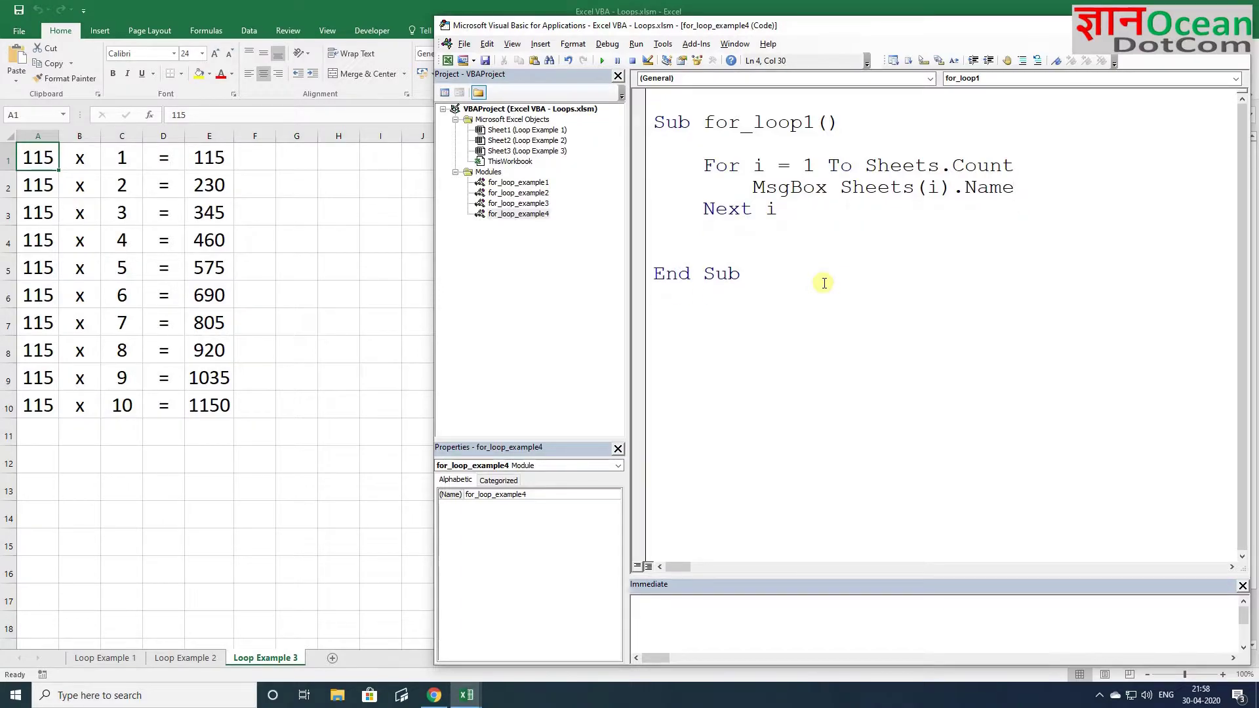
key(ctrl+a)
key(ctrl+c)
key(ctrl+End)
key(ctrl+v)
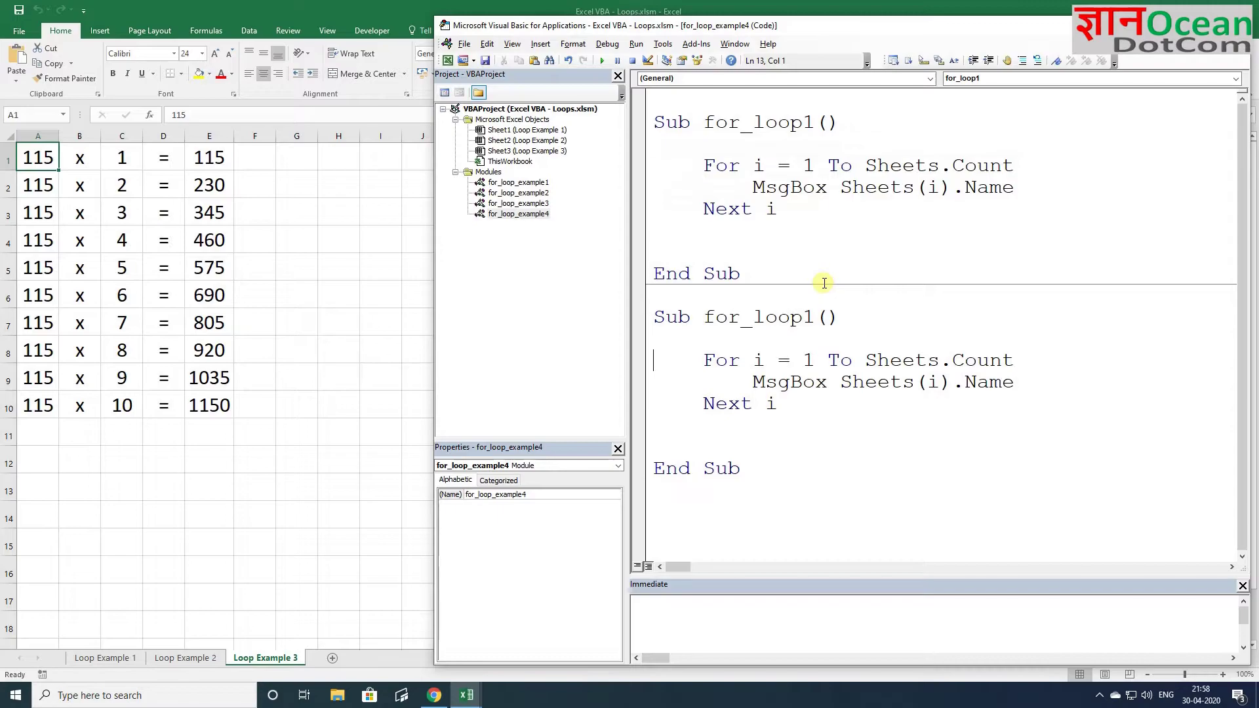
- Replace the copy's MsgBox line with Cells(i, 7).Value = Sheets(i).Name and dismiss the duplicate-name error
key(shift+End)
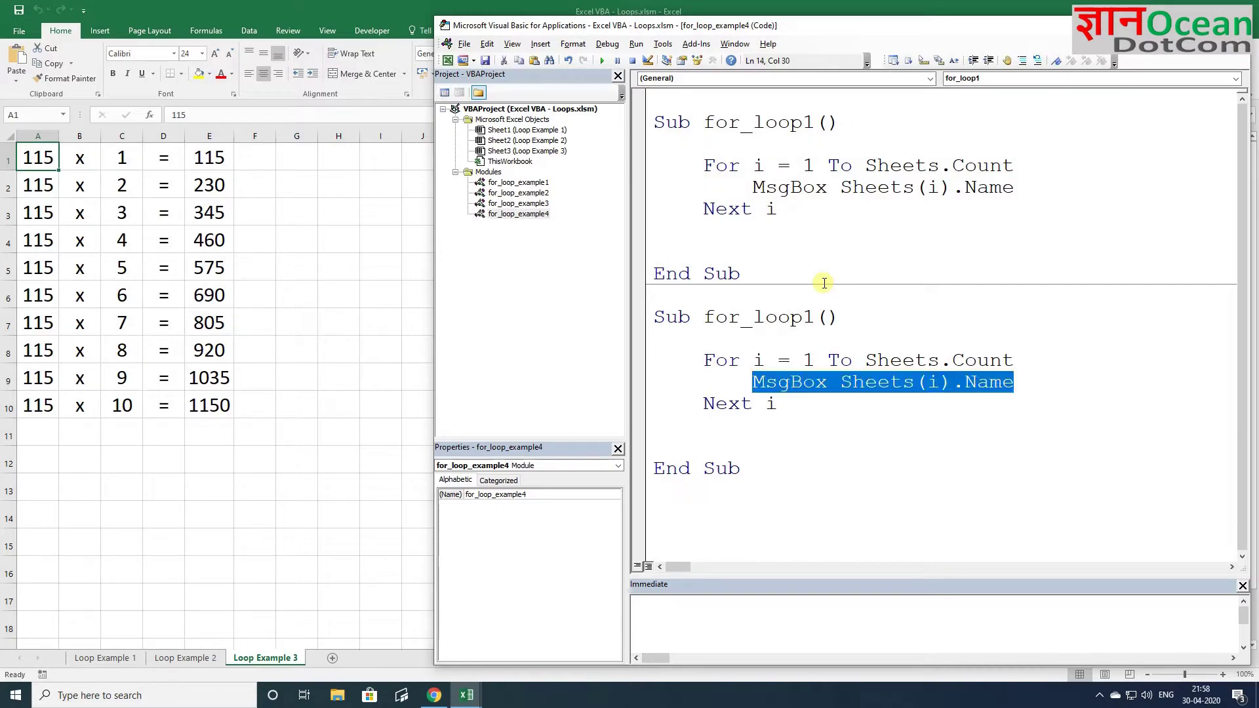
key(Delete)
text(cells)
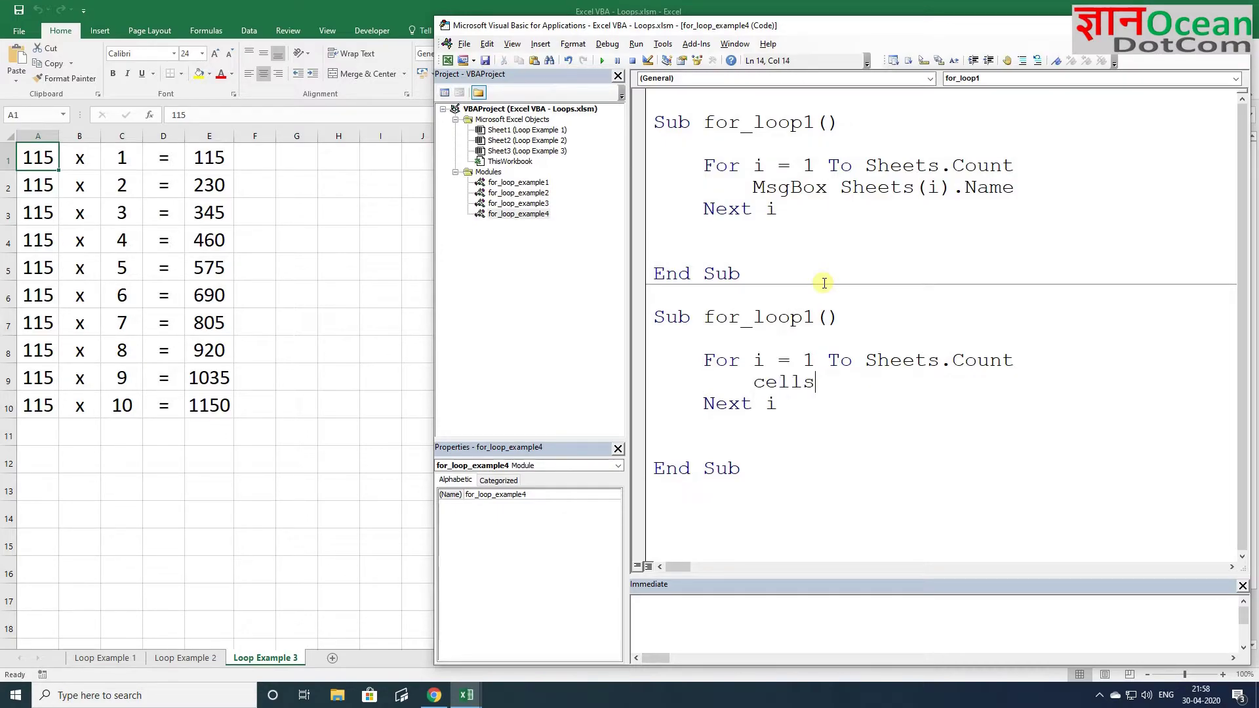
text((i,)
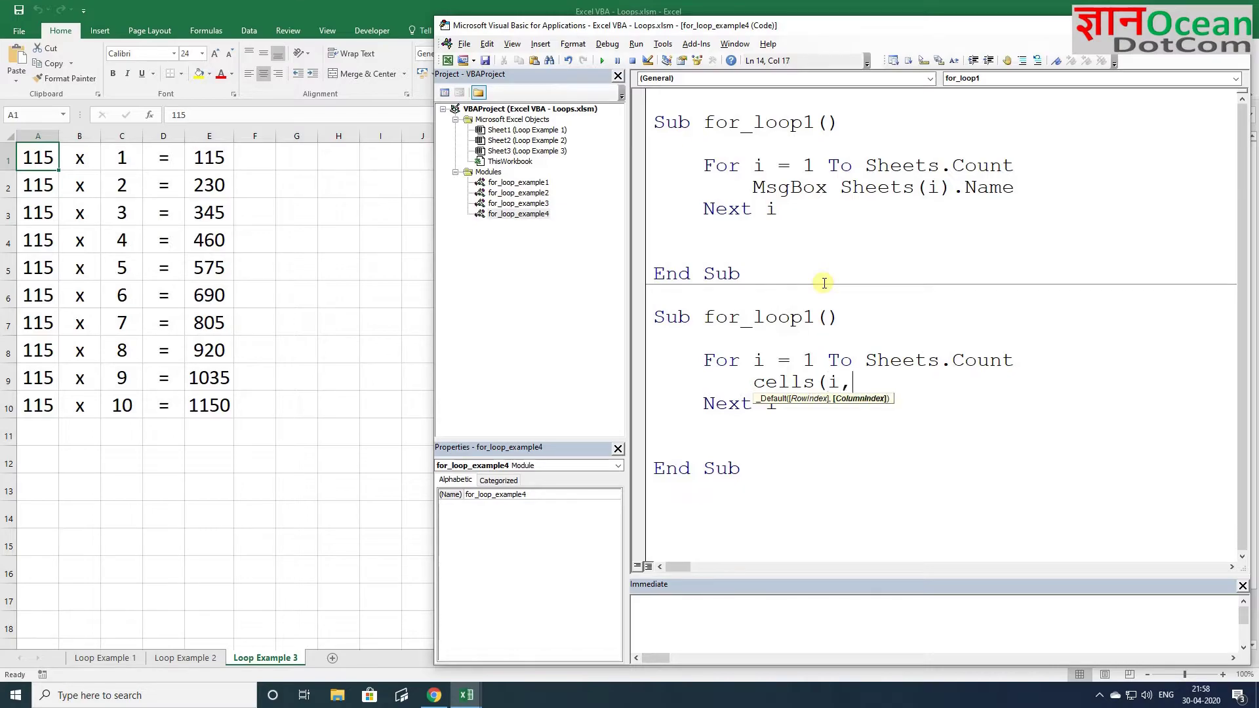
text(1)
key(BackSpace)
text(7))
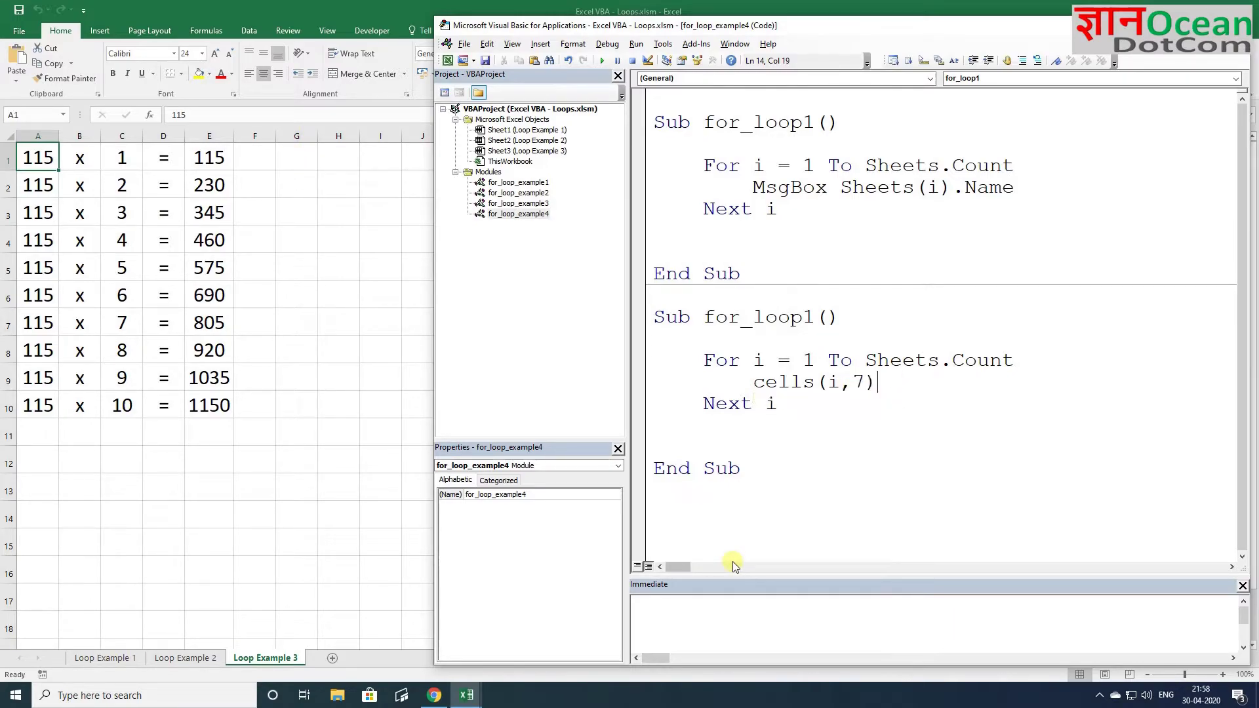
text(.value = )
text(sheets)
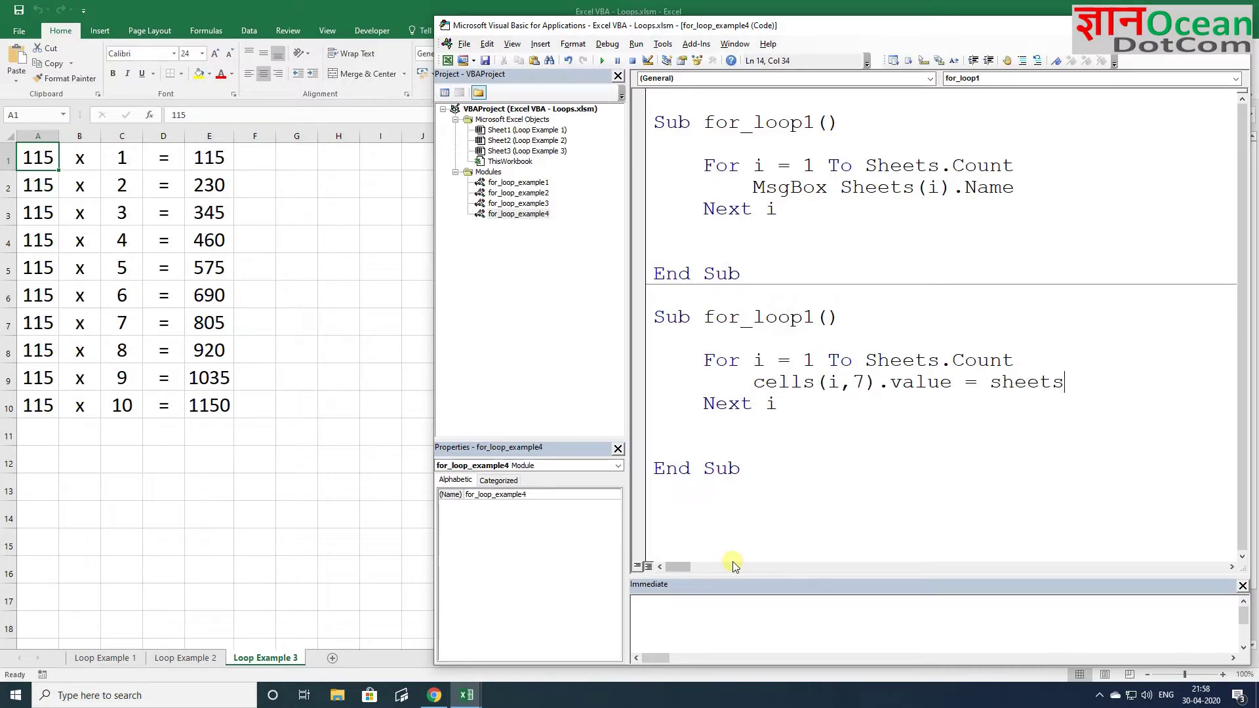
text((i))
text(.name)
key(F5)
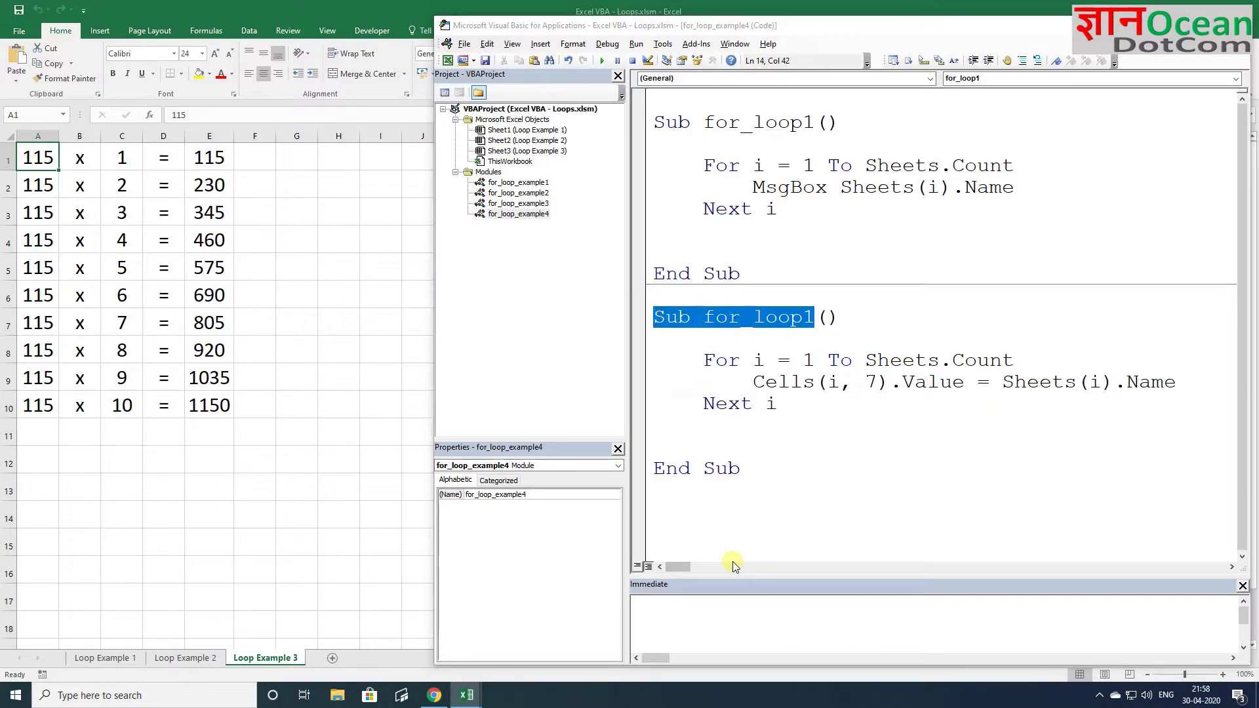
click(633, 394)
click(814, 318)
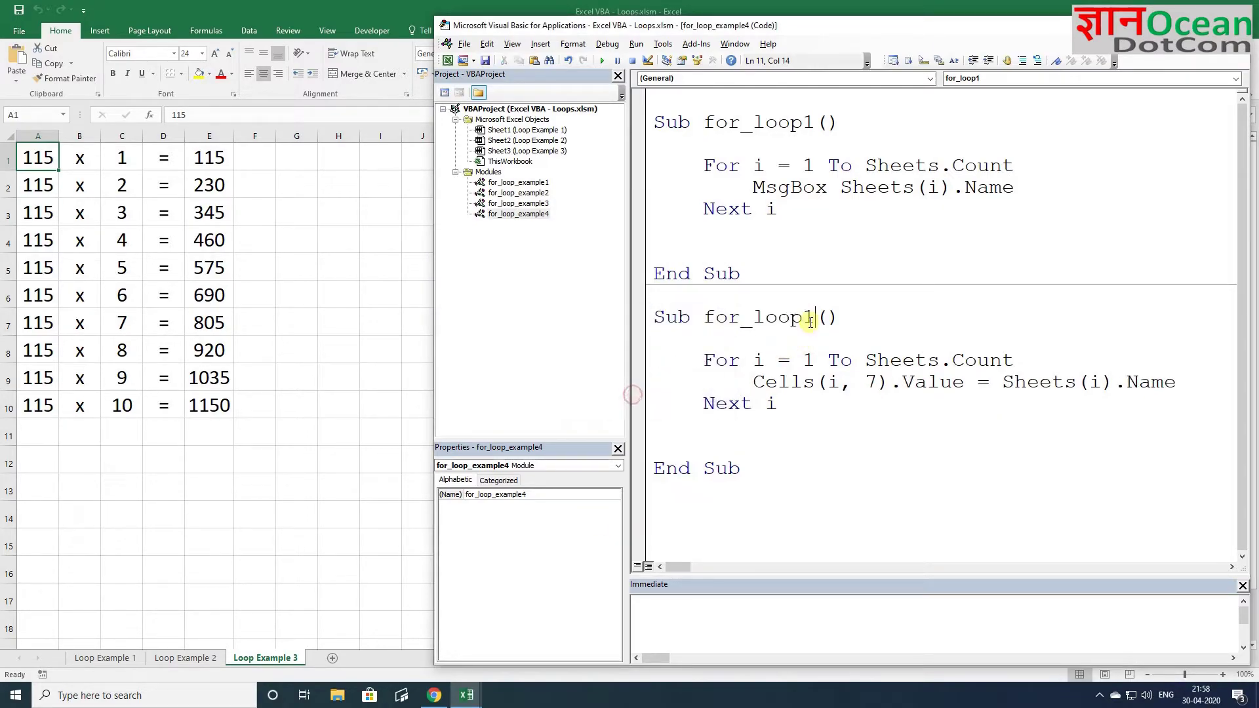
- Rename the copy for_loop2 and step through it, writing Loop Example 1–3 into G1:G3
key(BackSpace)
text(2)
key(F8)
key(F8)
key(F8)
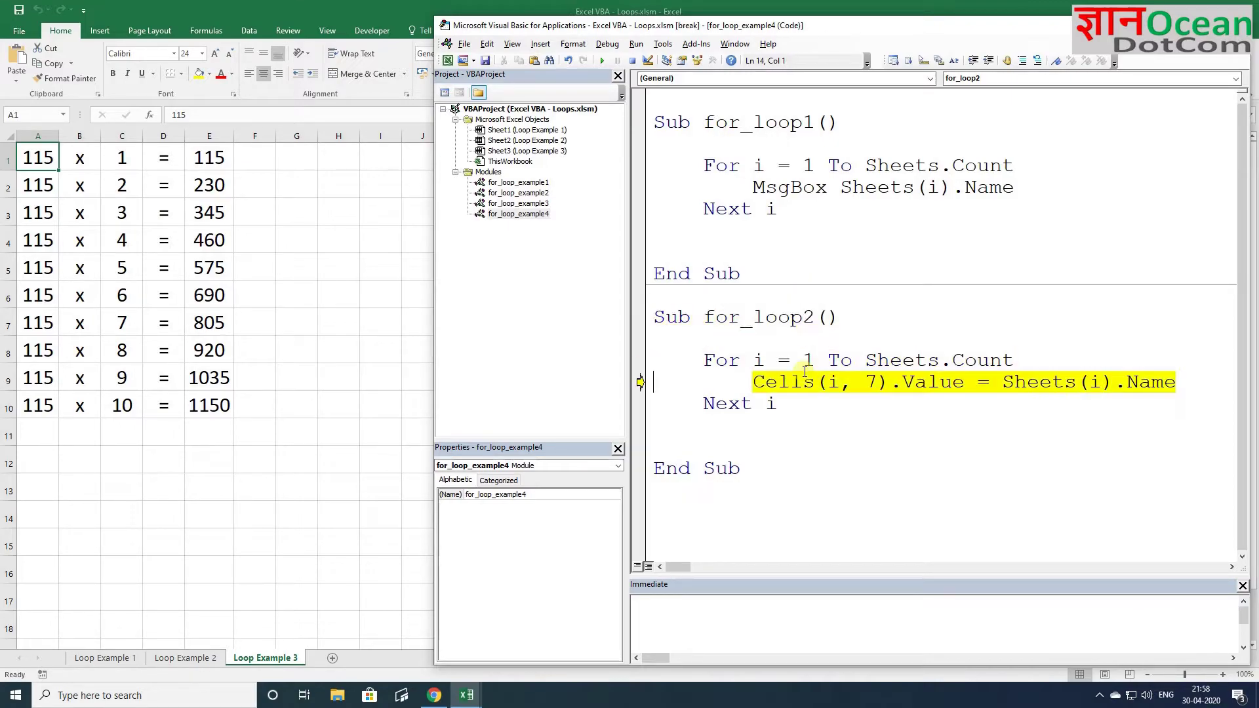
key(F8)
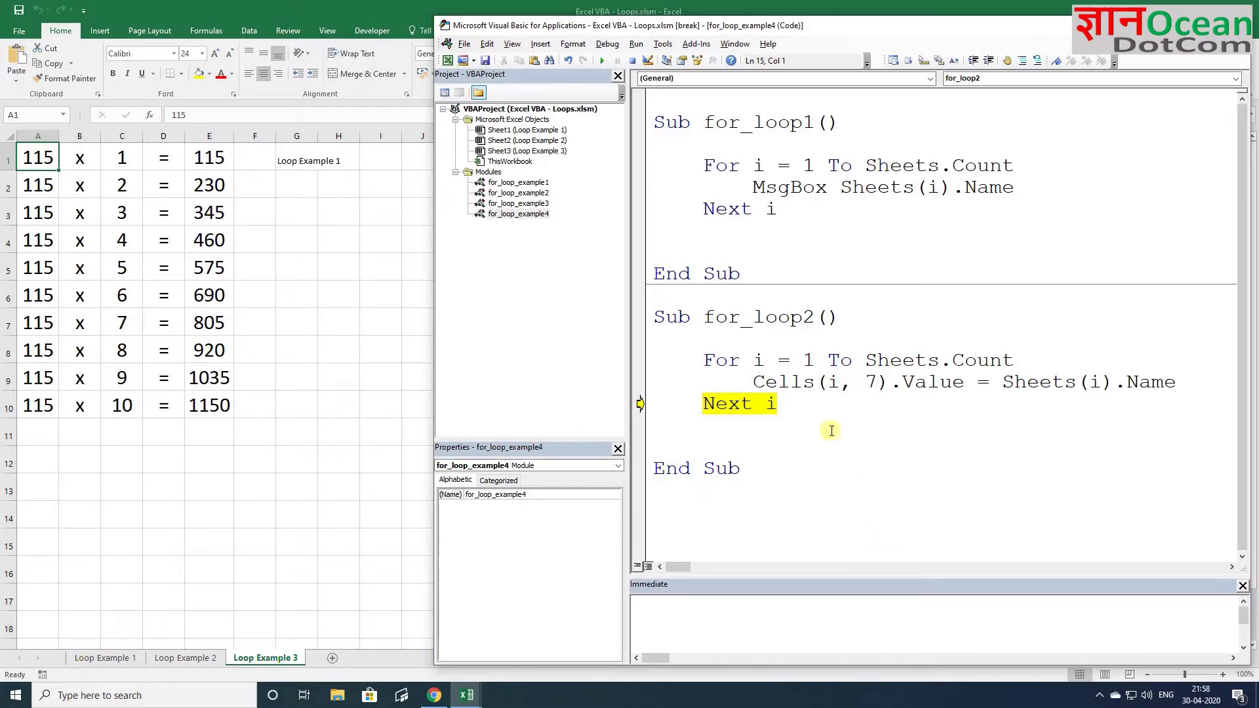
key(F8)
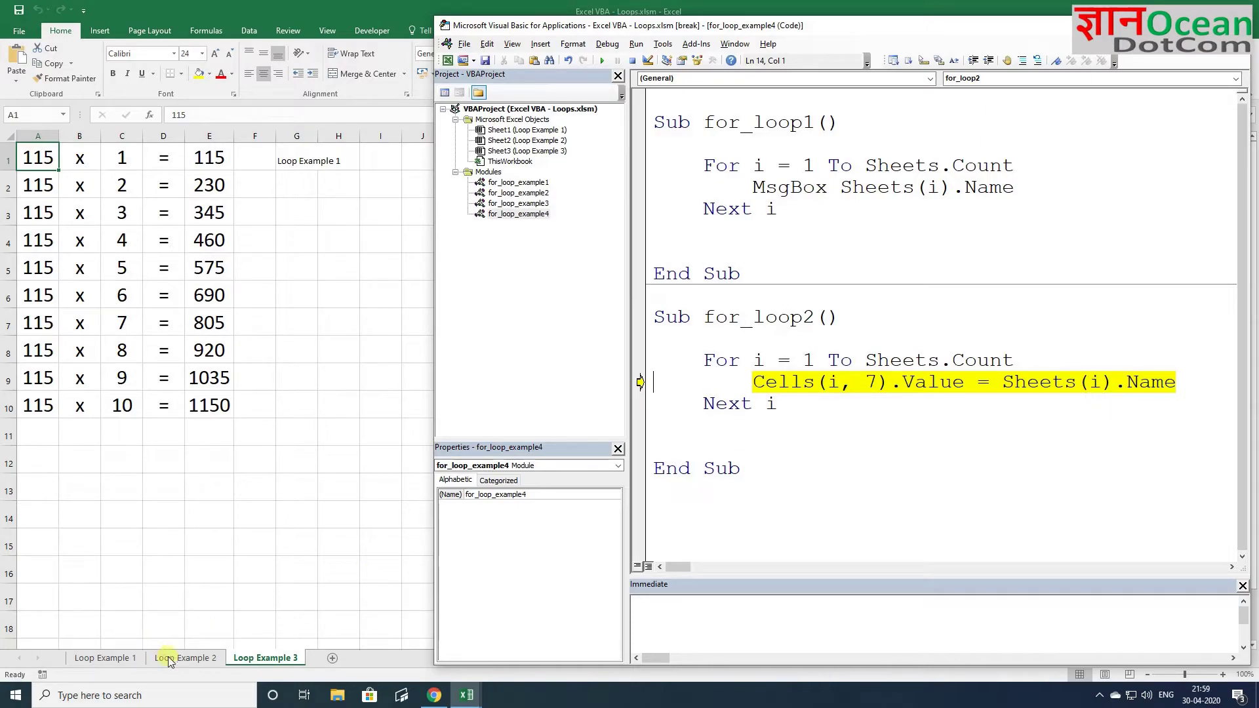
key(F8)
key(F8)
key(Down)
key(End)
mouse_move(833, 381)
key(F8)
key(F8)
key(F8)
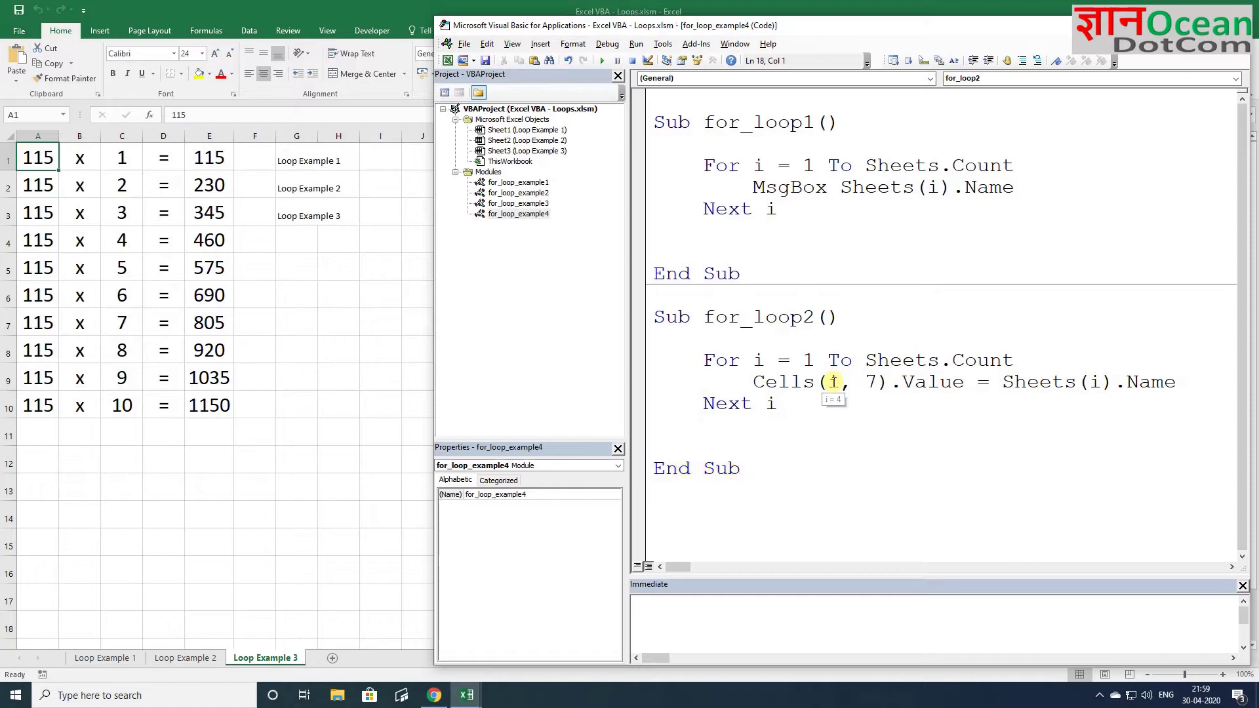
- Tidy the blank lines in for_loop2 and paste a copy of it below
click(745, 433)
key(BackSpace)
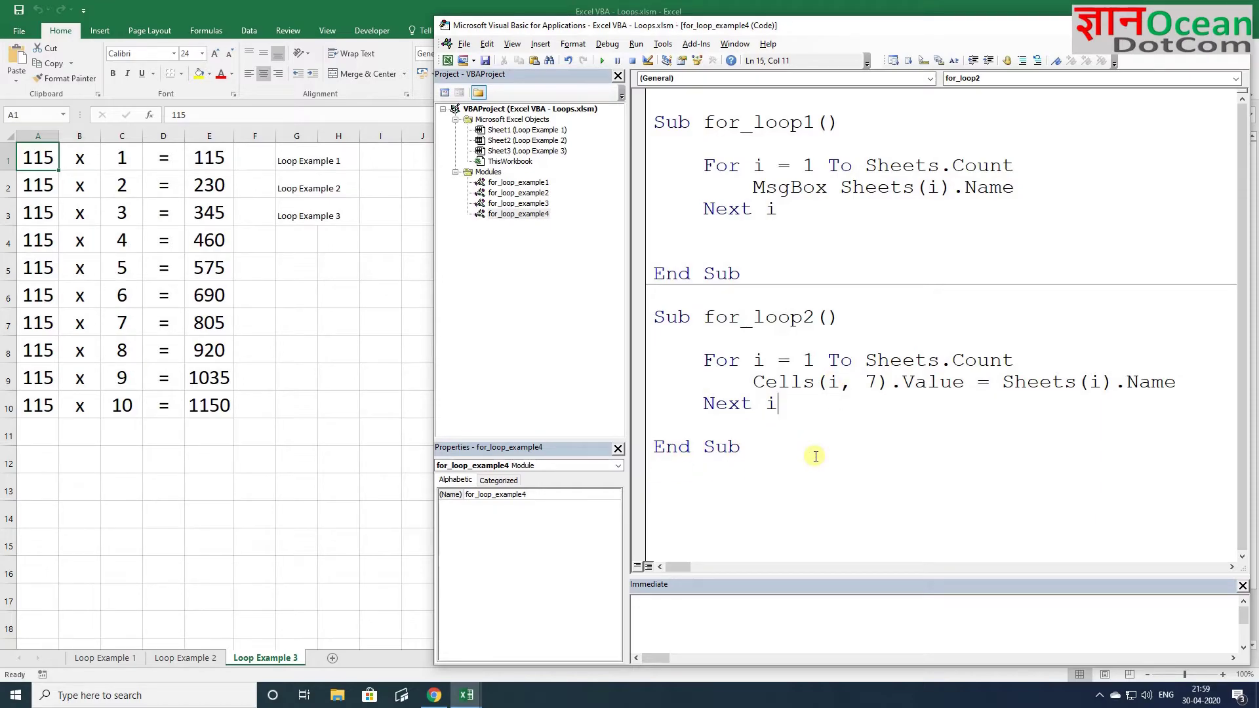
key(BackSpace)
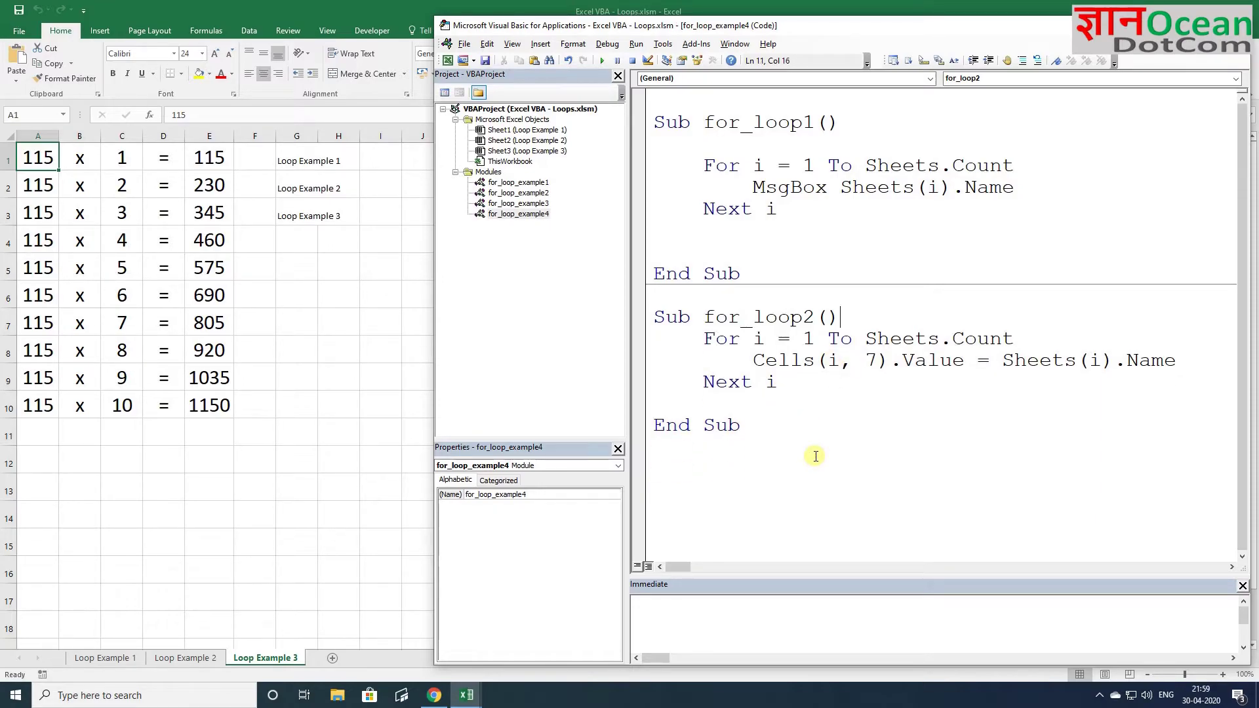
key(Return)
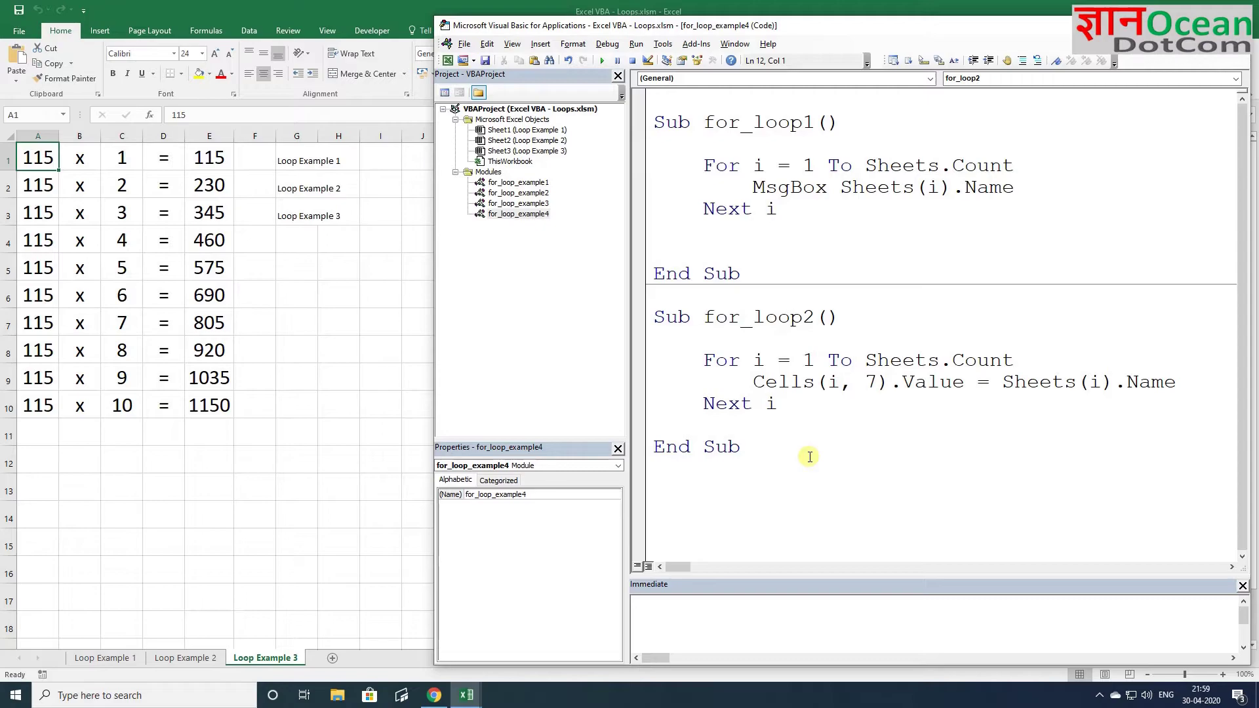
click(785, 465)
key(shift+Up)
key(shift+Up)
key(shift+Up)
key(shift+Up)
key(shift+Up)
key(shift+Up)
key(shift+Up)
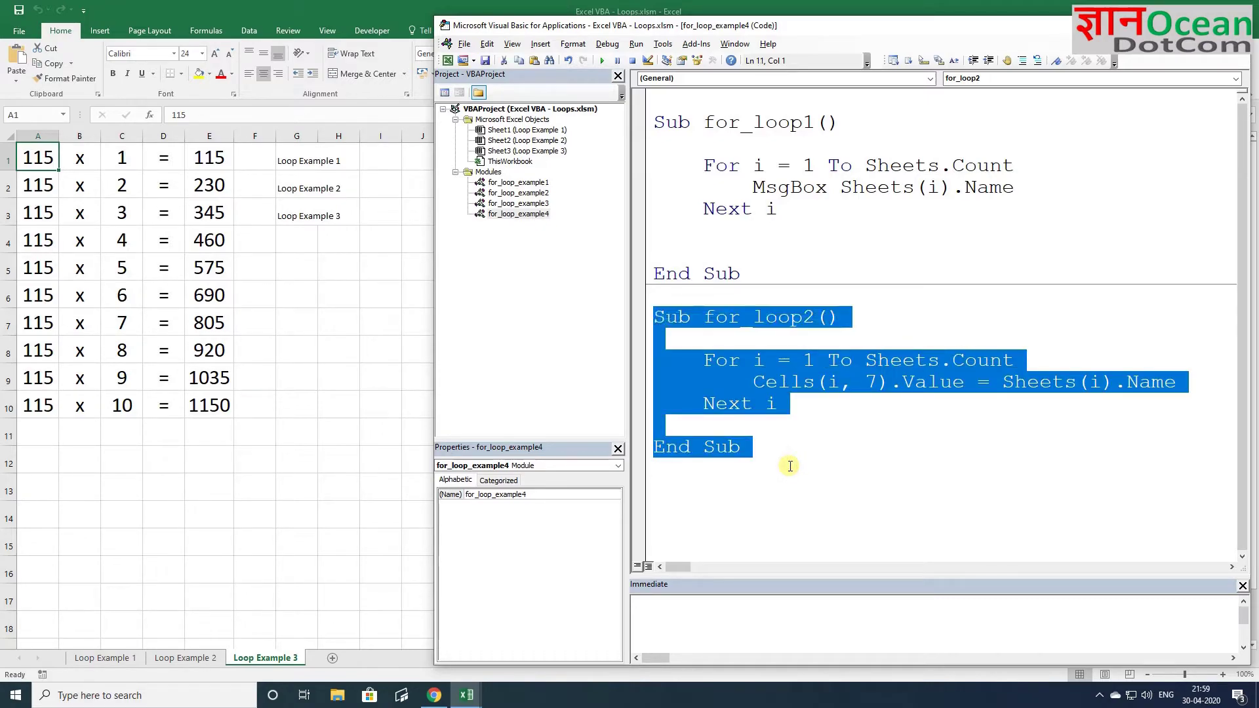
key(ctrl+c)
click(790, 465)
key(ctrl+v)
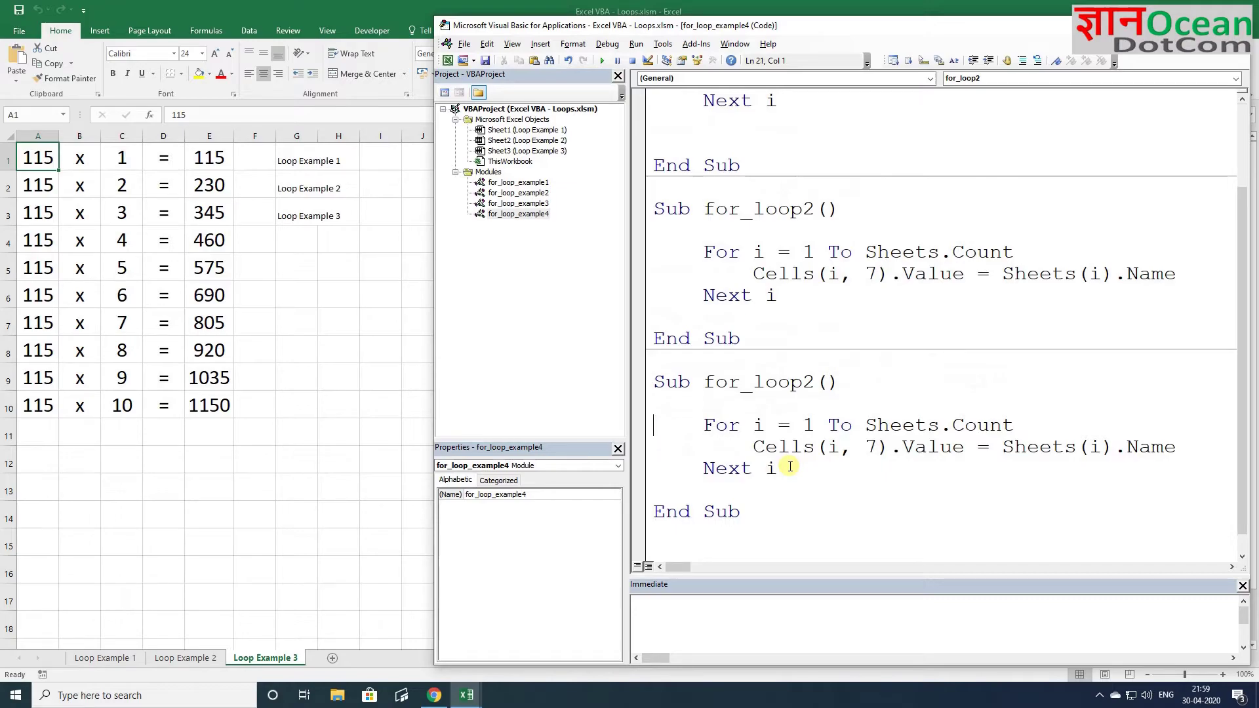
- Rename the copy for_loop3 and delete its Cells line, leaving an empty loop body
key(Delete)
text(3)
key(shift+Home)
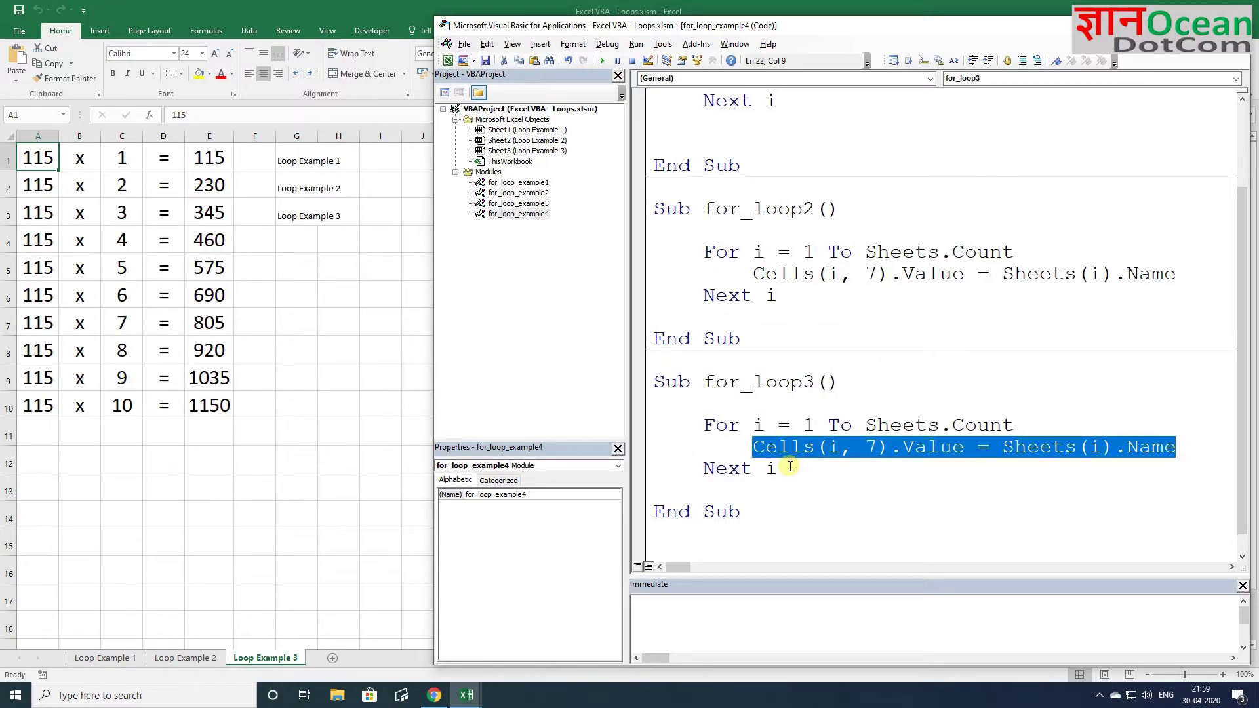
key(Delete)
key(Return)
key(Return)
key(Return)
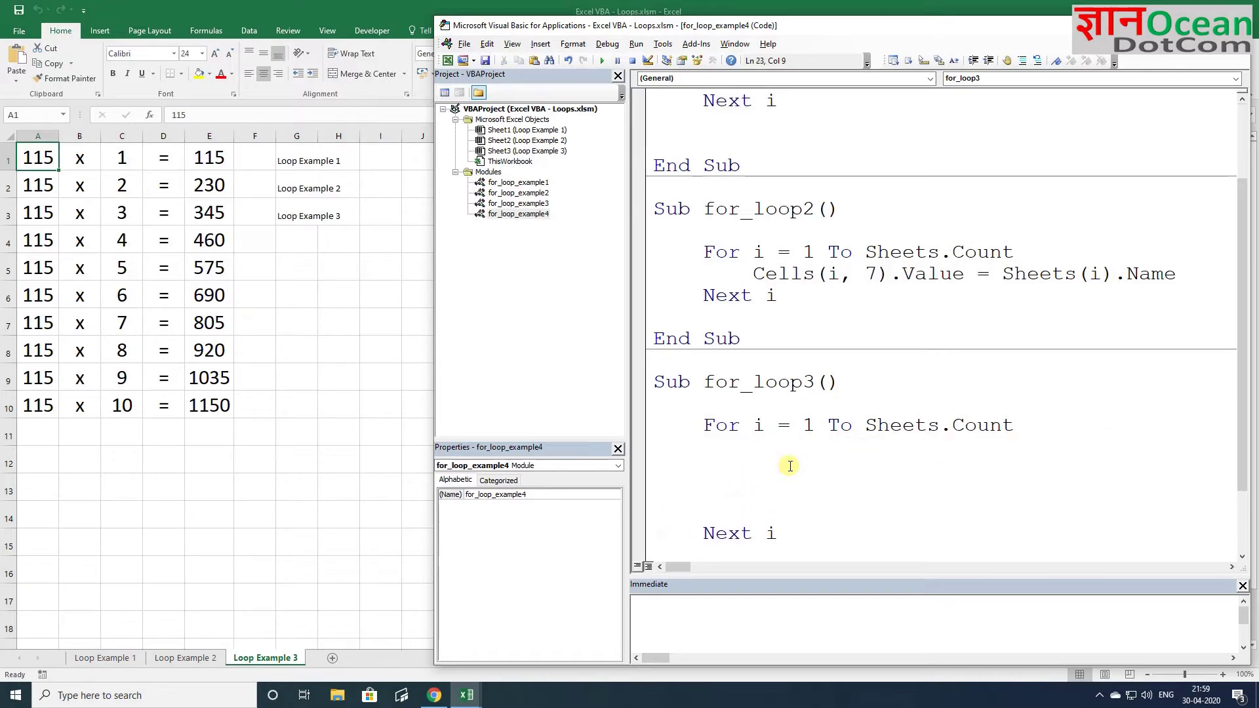
- Add an inner For j = 1 To 10 … Next j loop inside the sheet loop
text(f)
text(or)
text(s)
key(BackSpace)
text(j)
text( = 1 to )
text(10)
key(Return)
key(Return)
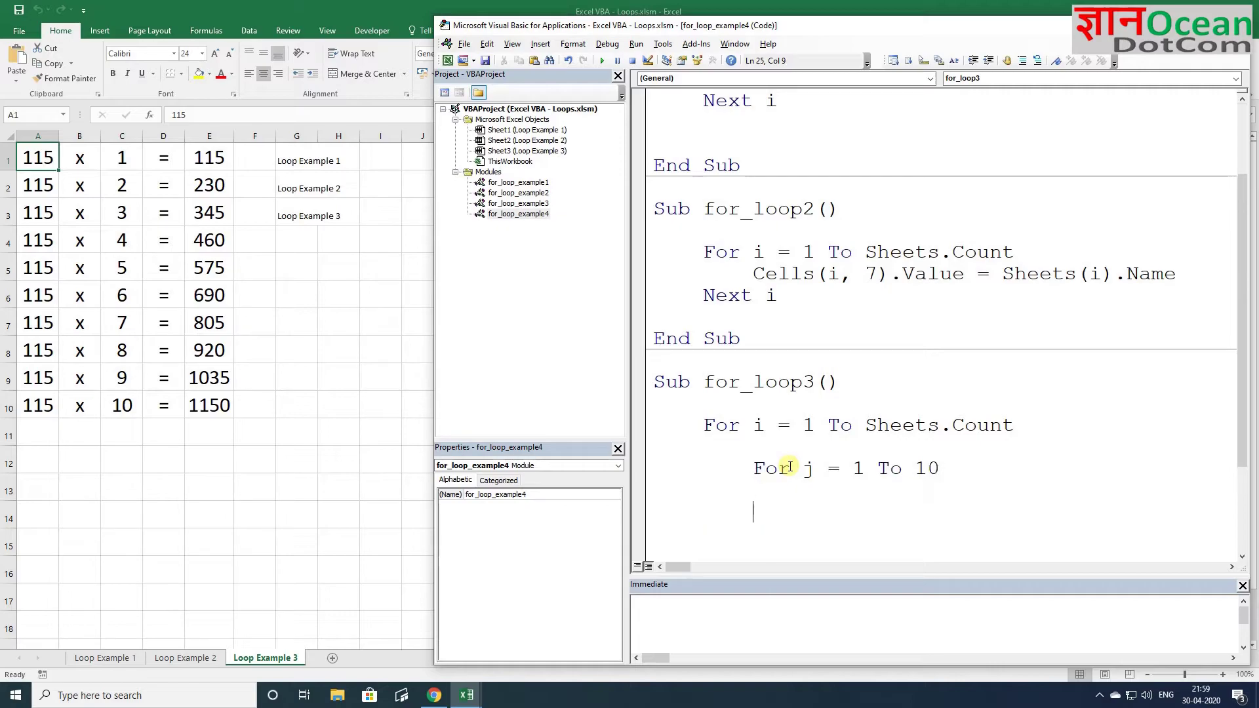
text(next j)
- Fill the inner loop body with Cells(j, 9).Value = j
key(Up)
key(Tab)
text(cells(j,)
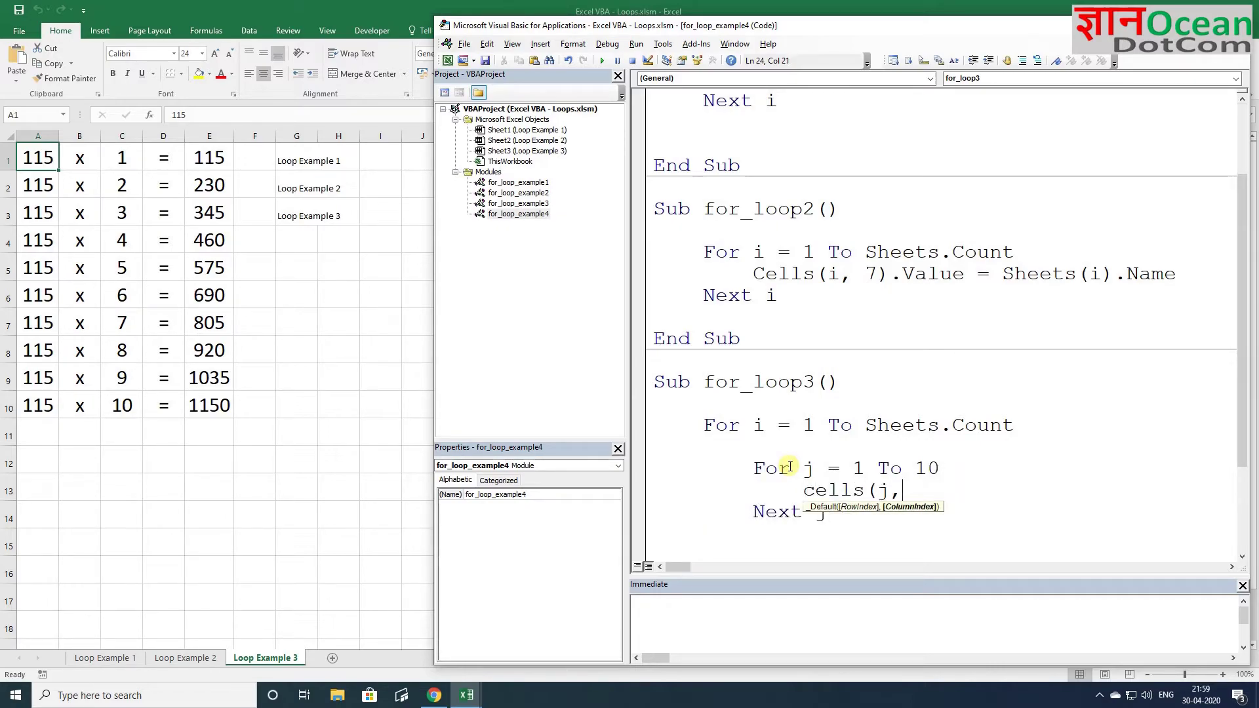
text(1)
key(BackSpace)
text(o)
key(BackSpace)
text(9))
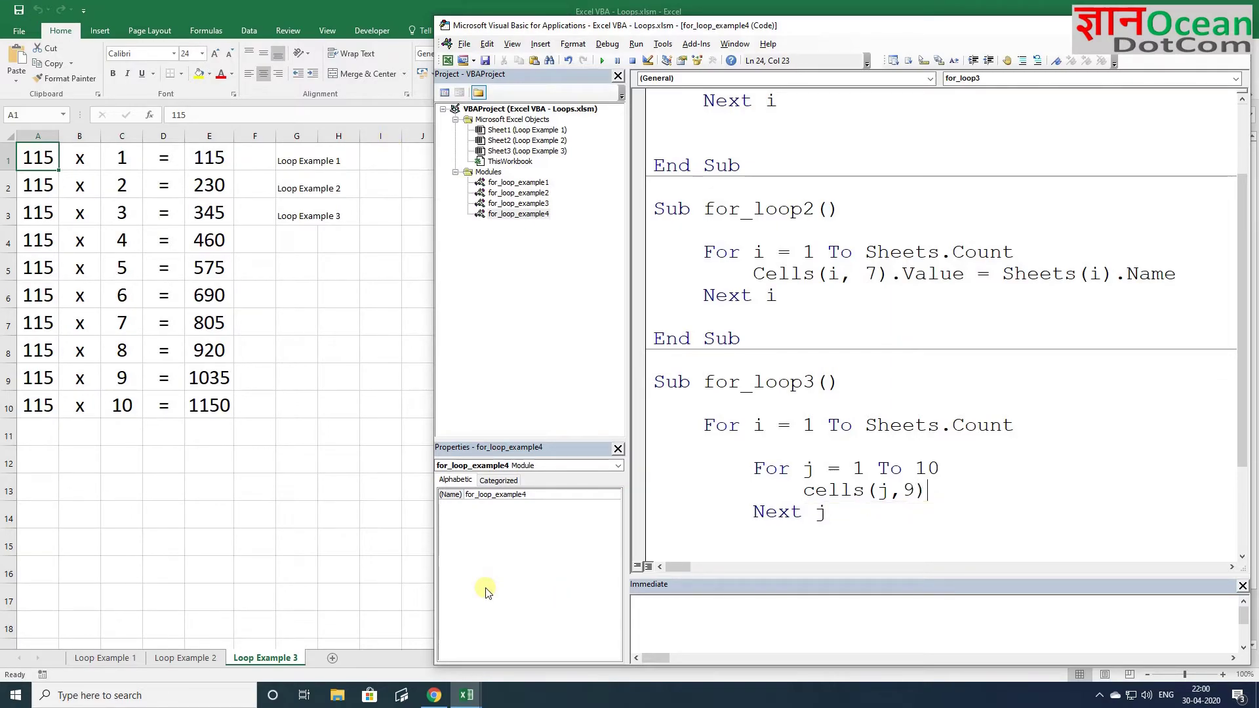
text(.value )
text(= j)
key(Down)
key(Down)
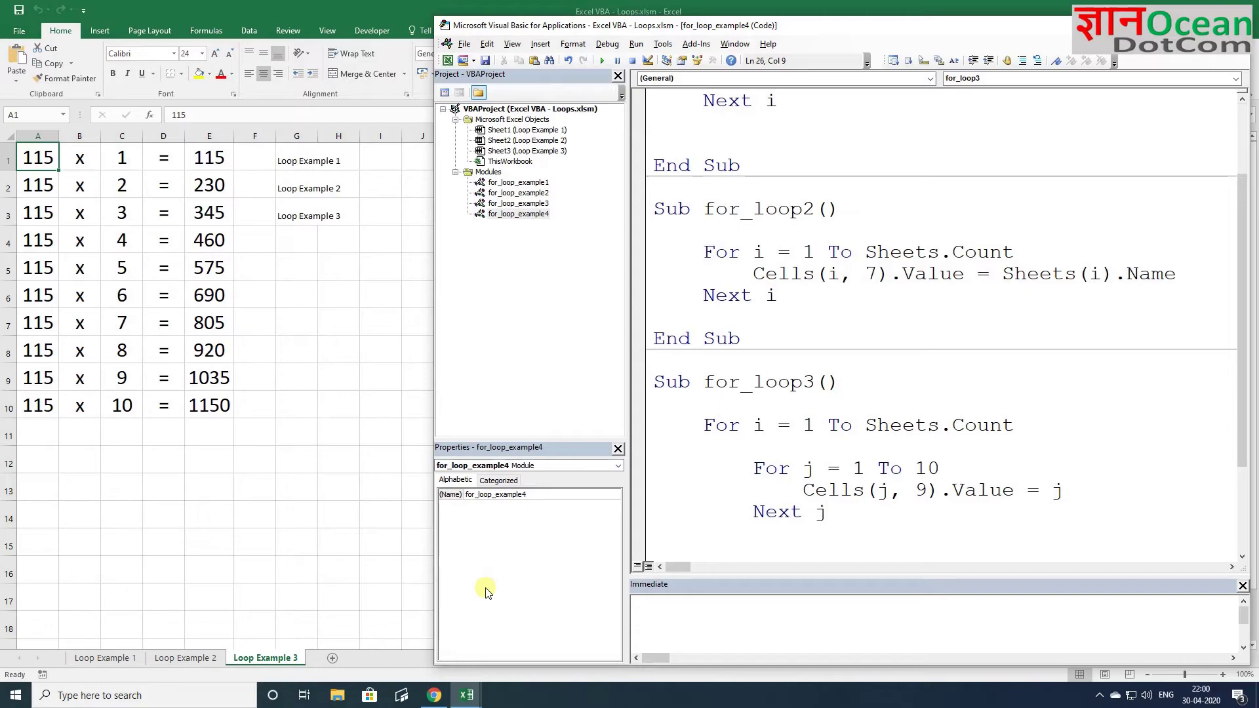
- Remove the blank line between the loops and add Sheets(i).Select under the For i line
key(BackSpace)
key(BackSpace)
key(Up)
key(BackSpace)
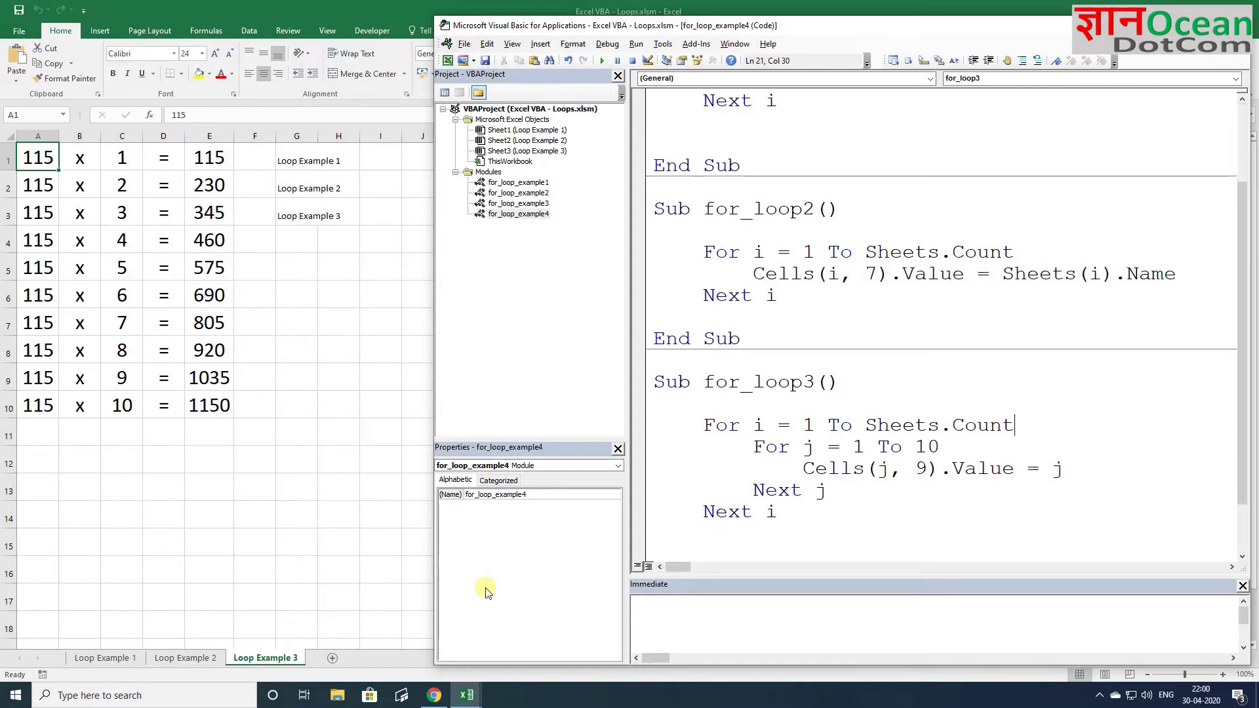
key(Return)
key(Tab)
text(she)
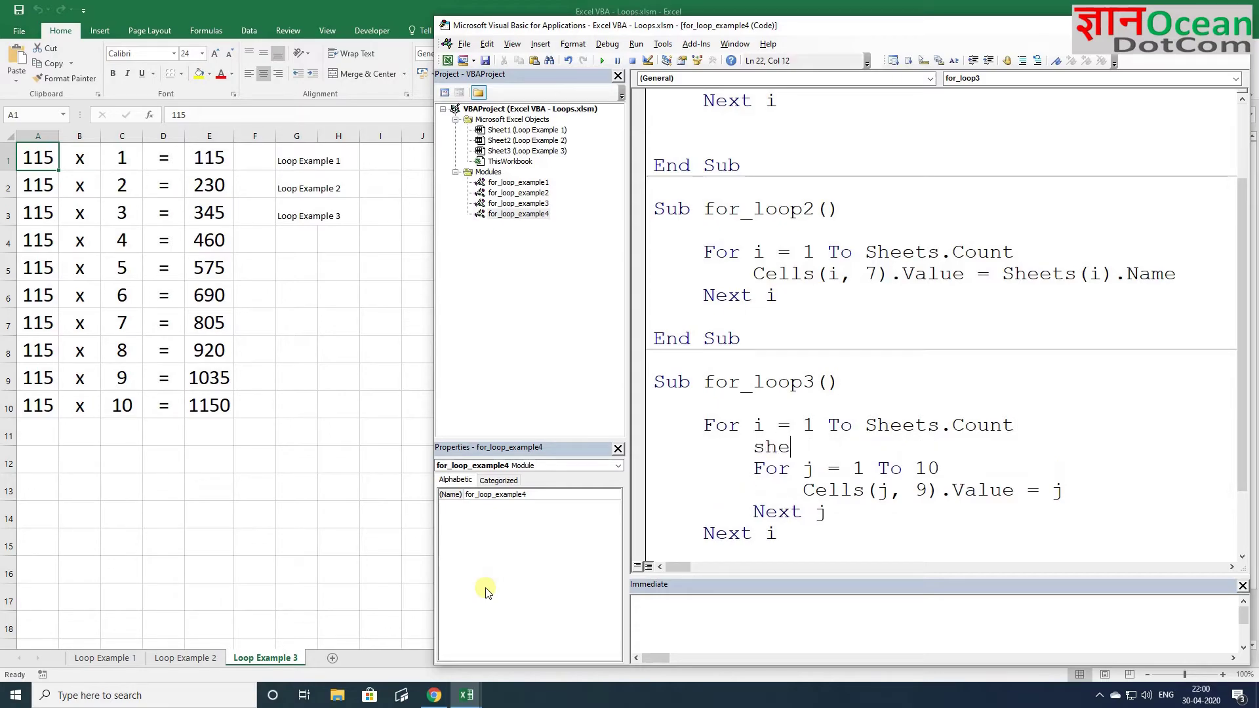
text(ets(i)
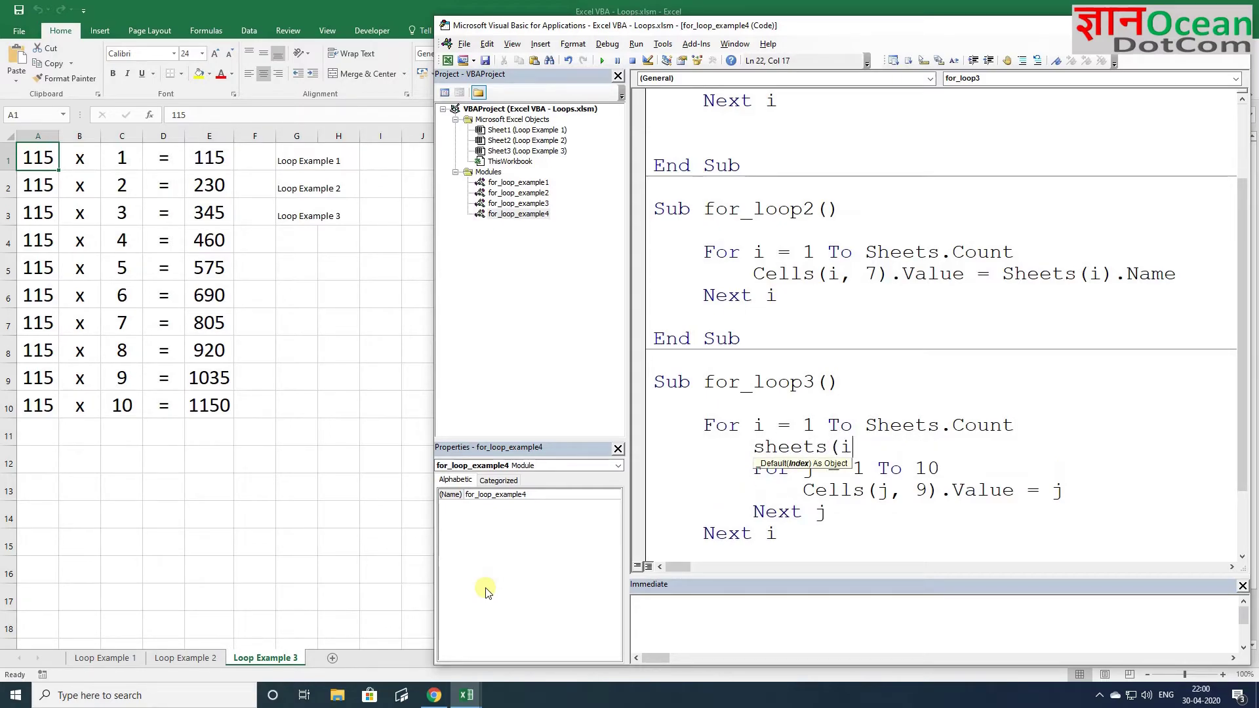
text().select)
- Step through for_loop3 to select Loop Example 1 and write 1 to 10 into I1:I10
scroll(820, 374, down, 1)
click(816, 382)
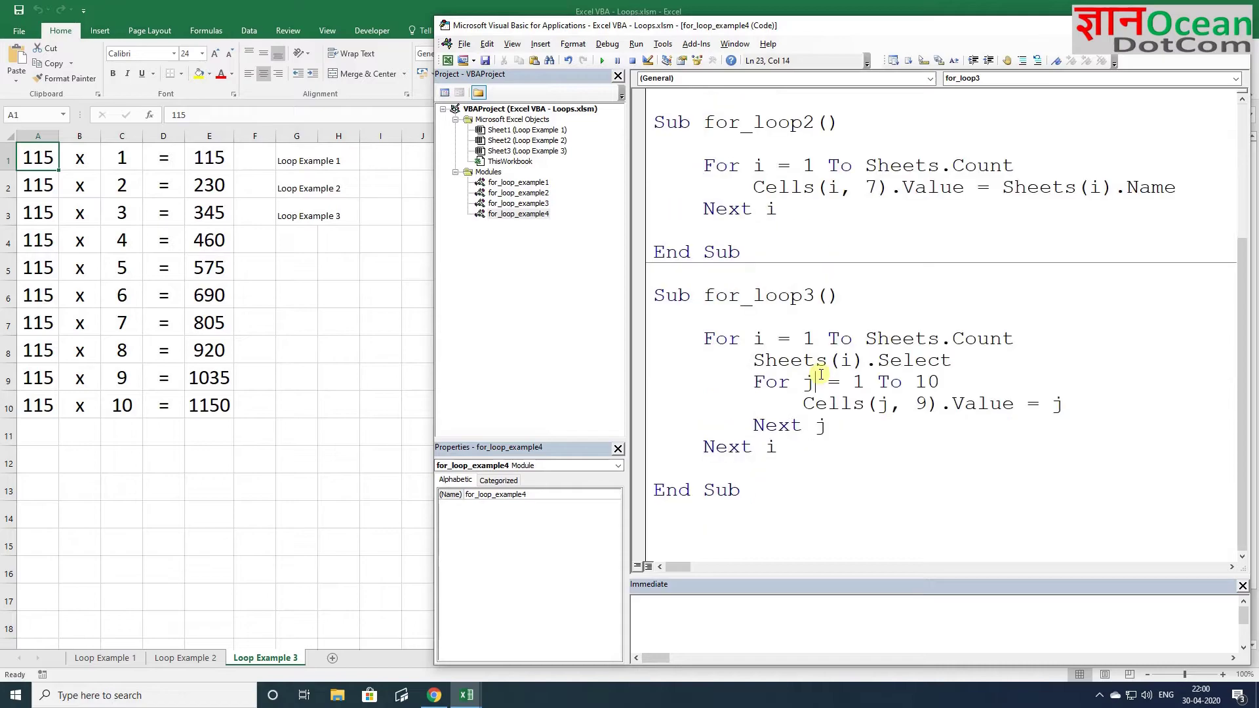
key(F8)
key(F8)
key(F8)
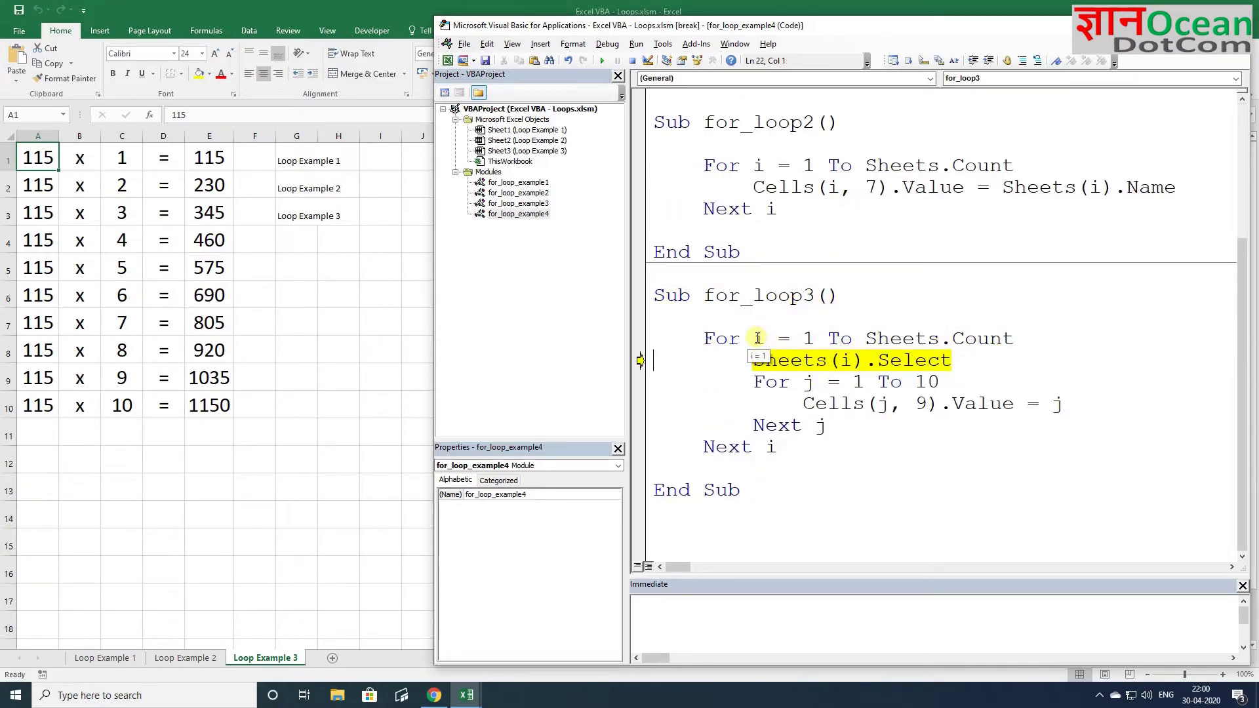
key(F8)
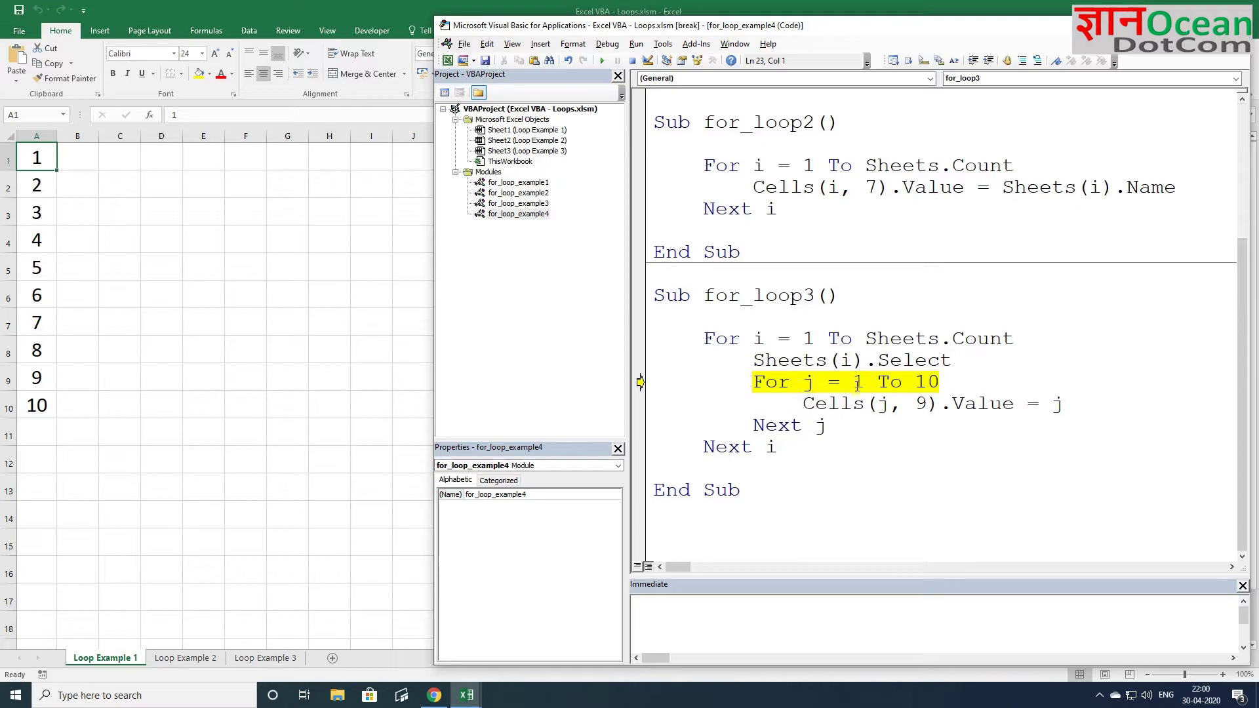
key(F8)
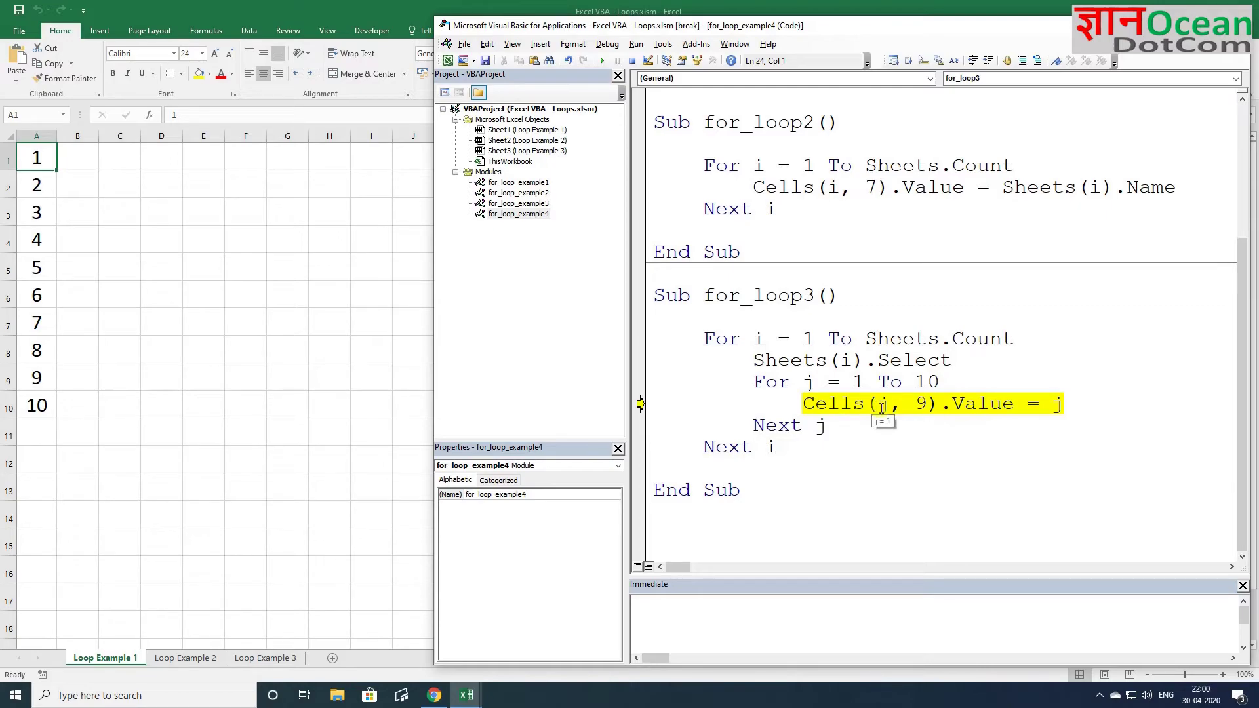
key(F8)
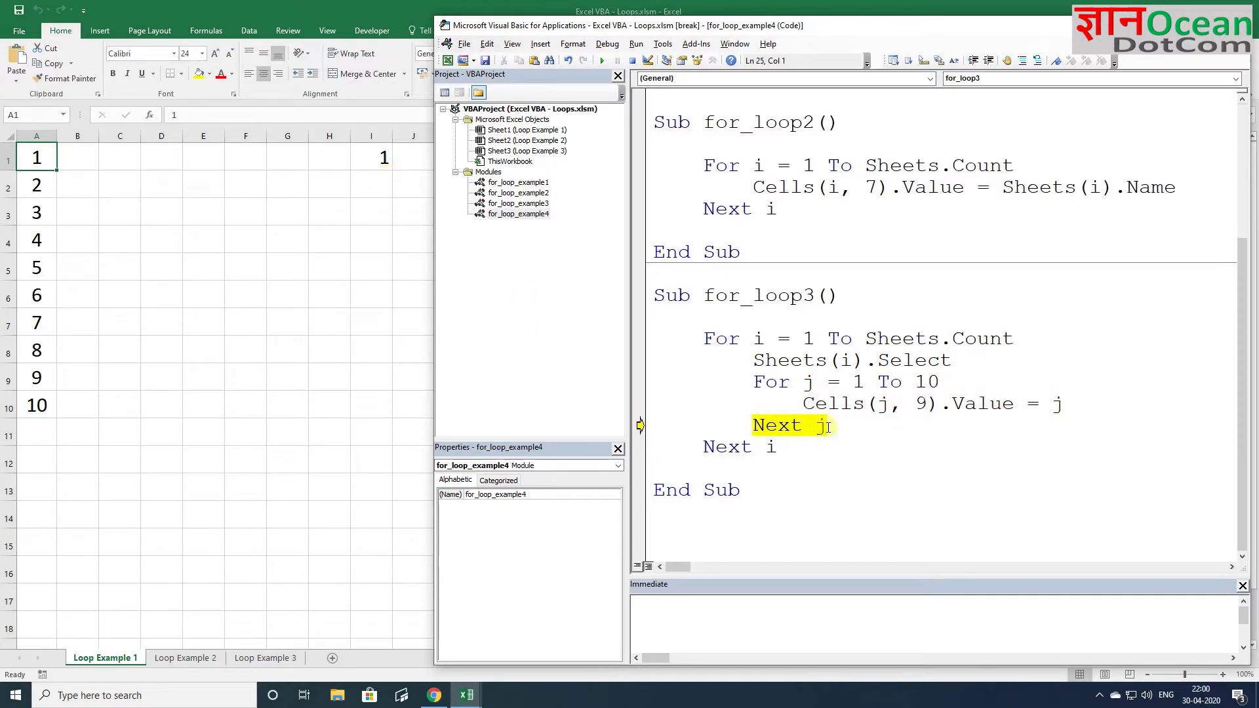
key(F8)
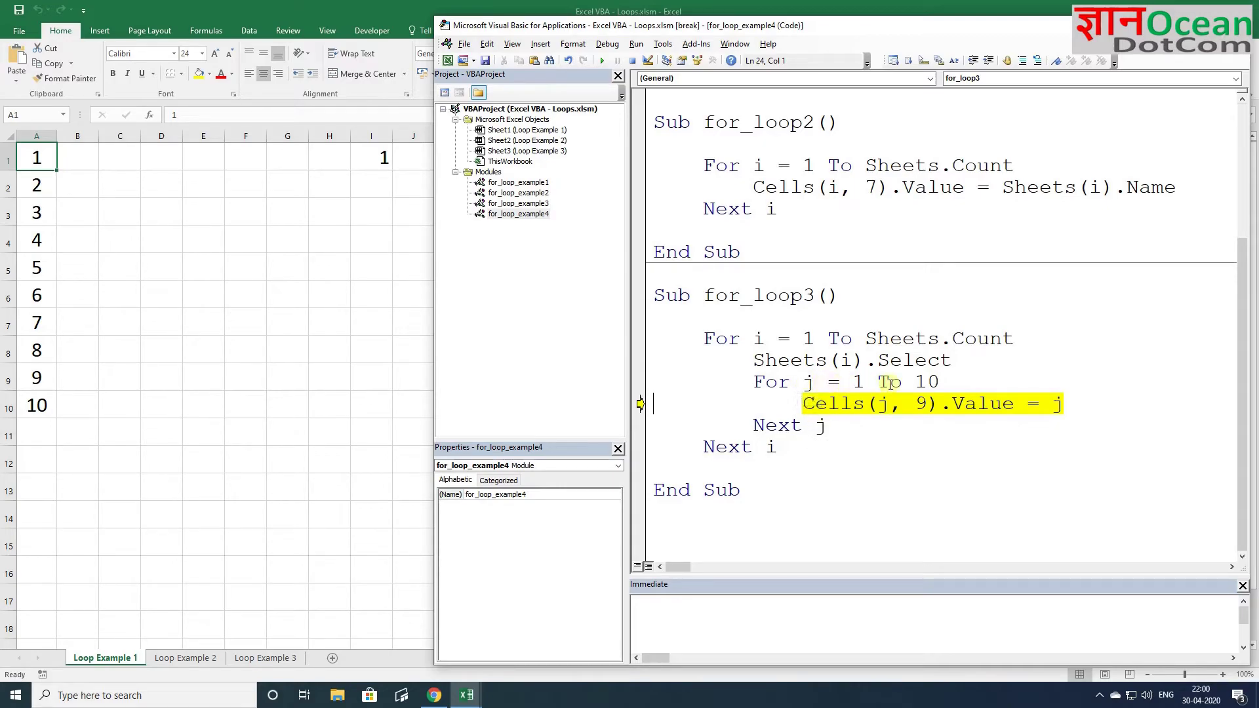
key(F8)
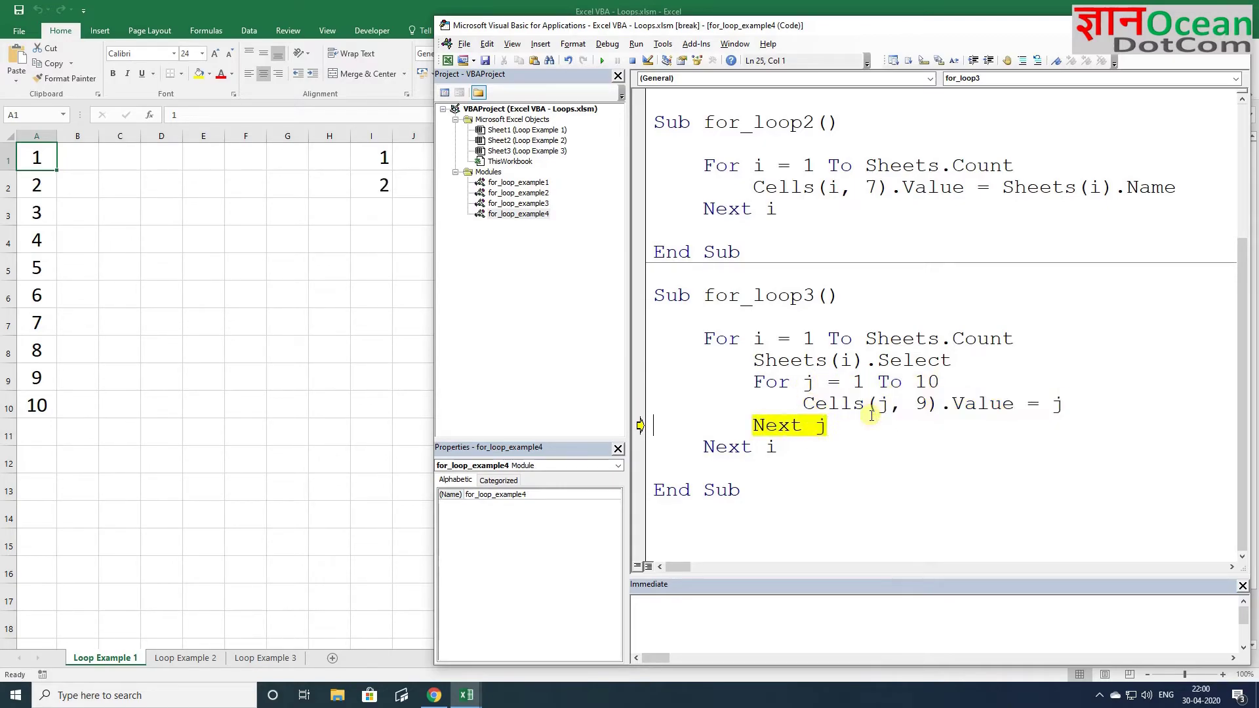
key(F8)
key(F8)
key(F8)
key(F8)
key(F8)
key(F8)
key(F8)
key(F8)
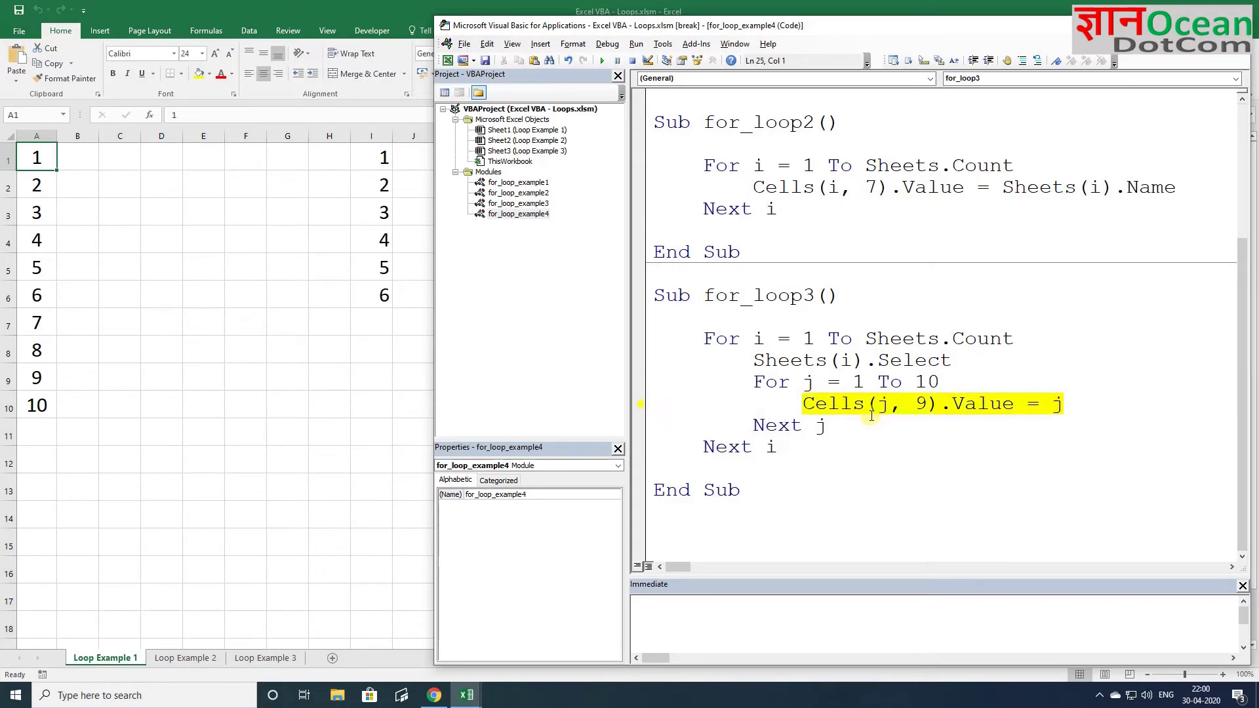
key(F8)
key(F8)
key(F8)
key(F8)
key(F8)
key(F8)
key(F8)
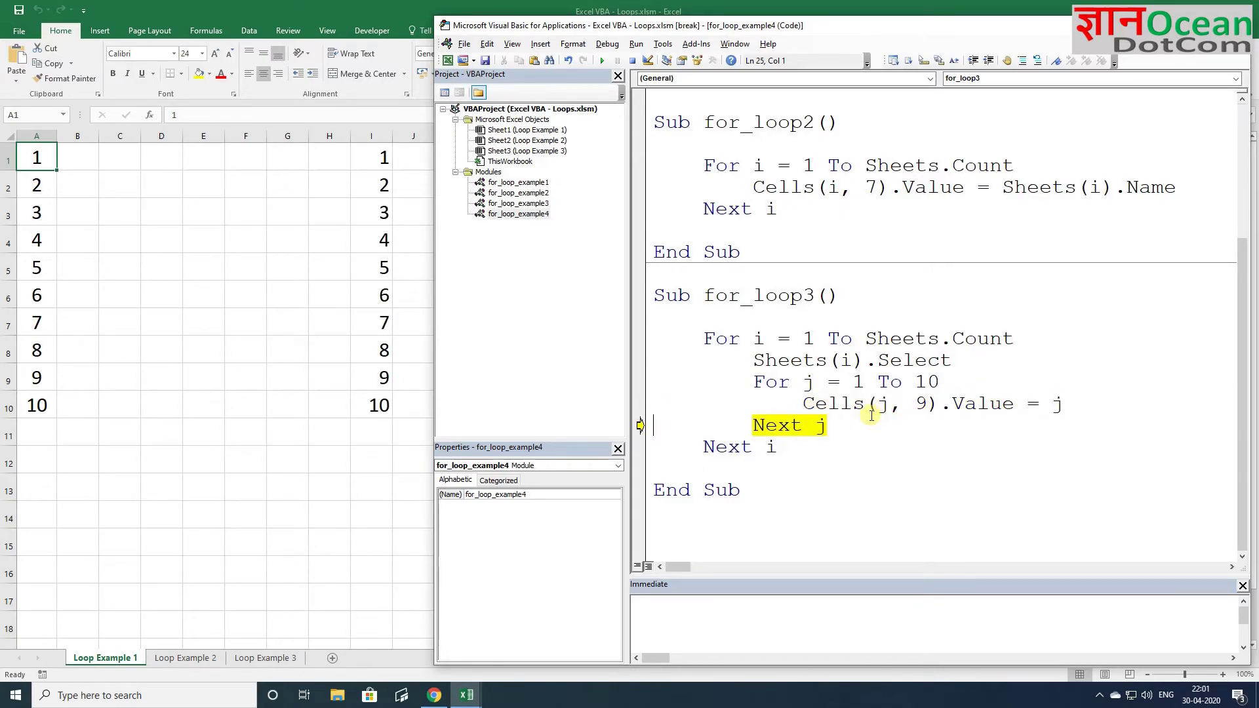
key(F8)
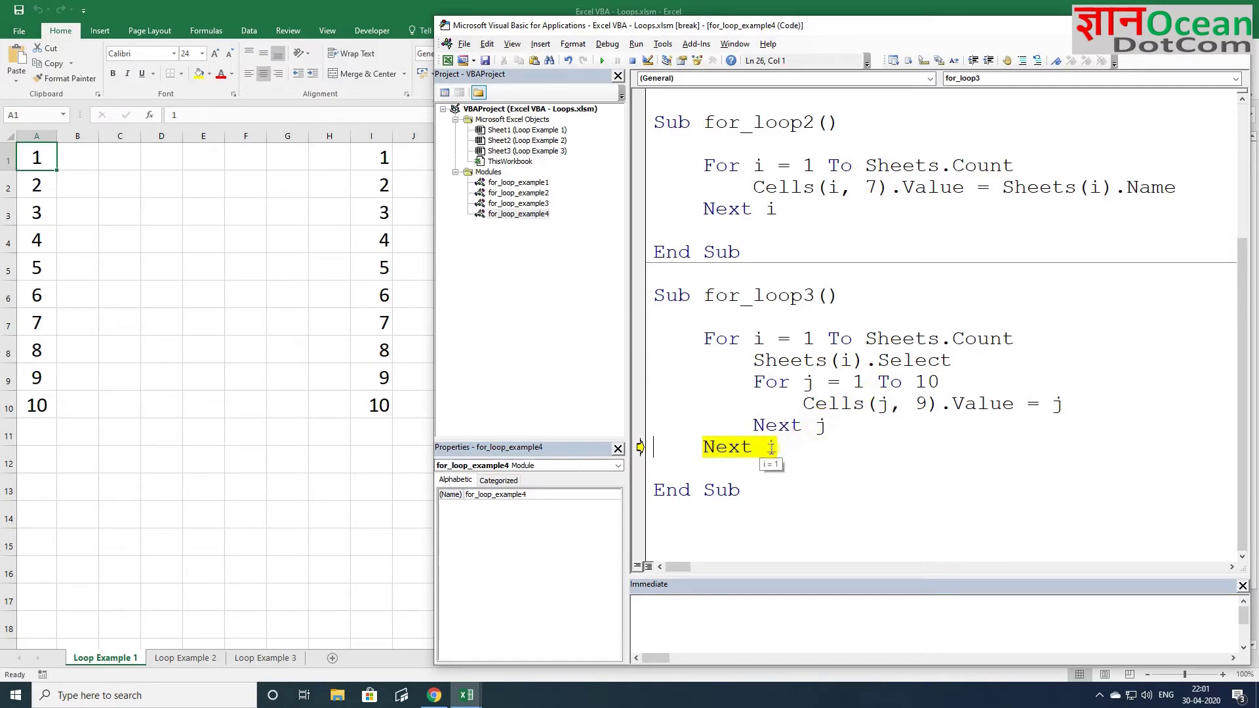
key(F8)
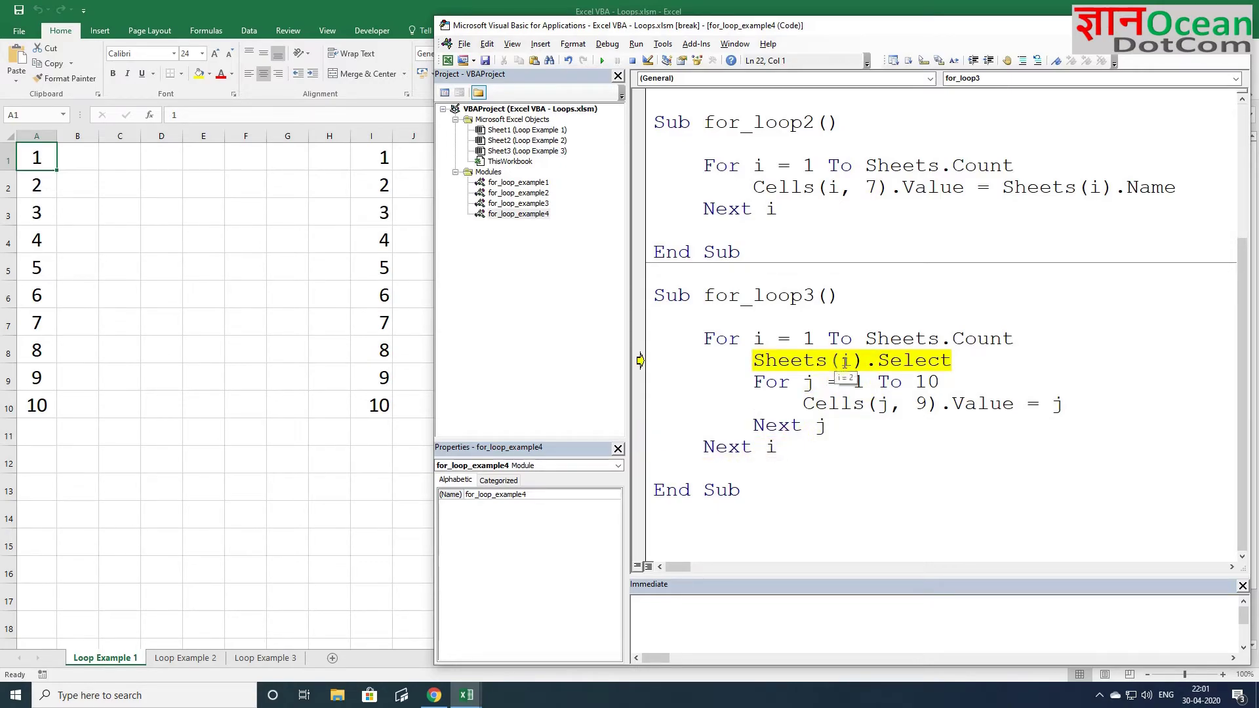
- Continue stepping to select Loop Example 2 and fill its I1:I10 with 1 to 10
key(F8)
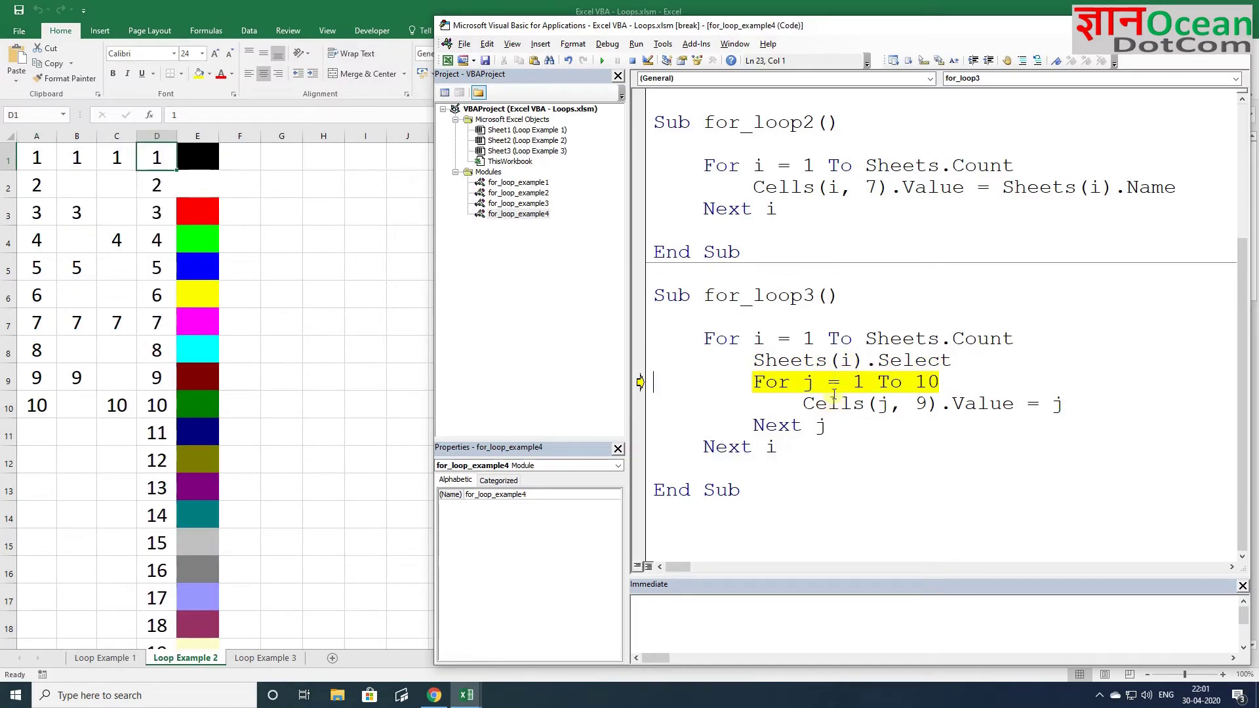
key(F8)
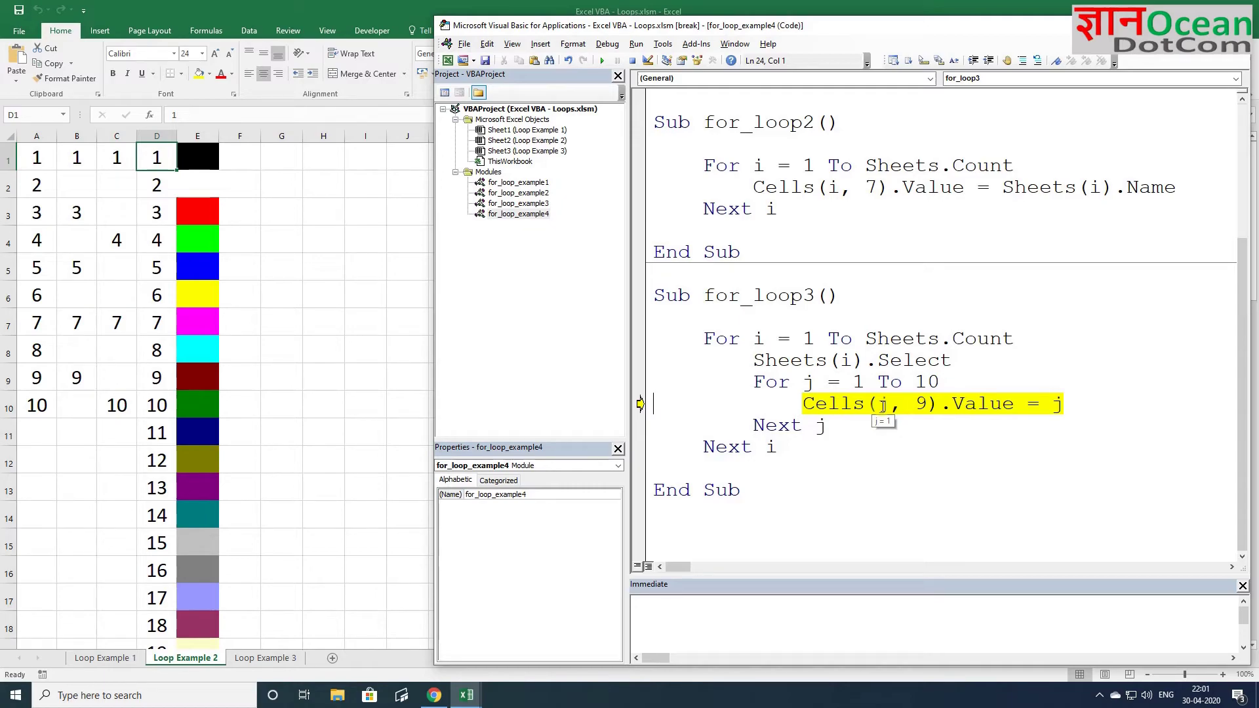
key(F8)
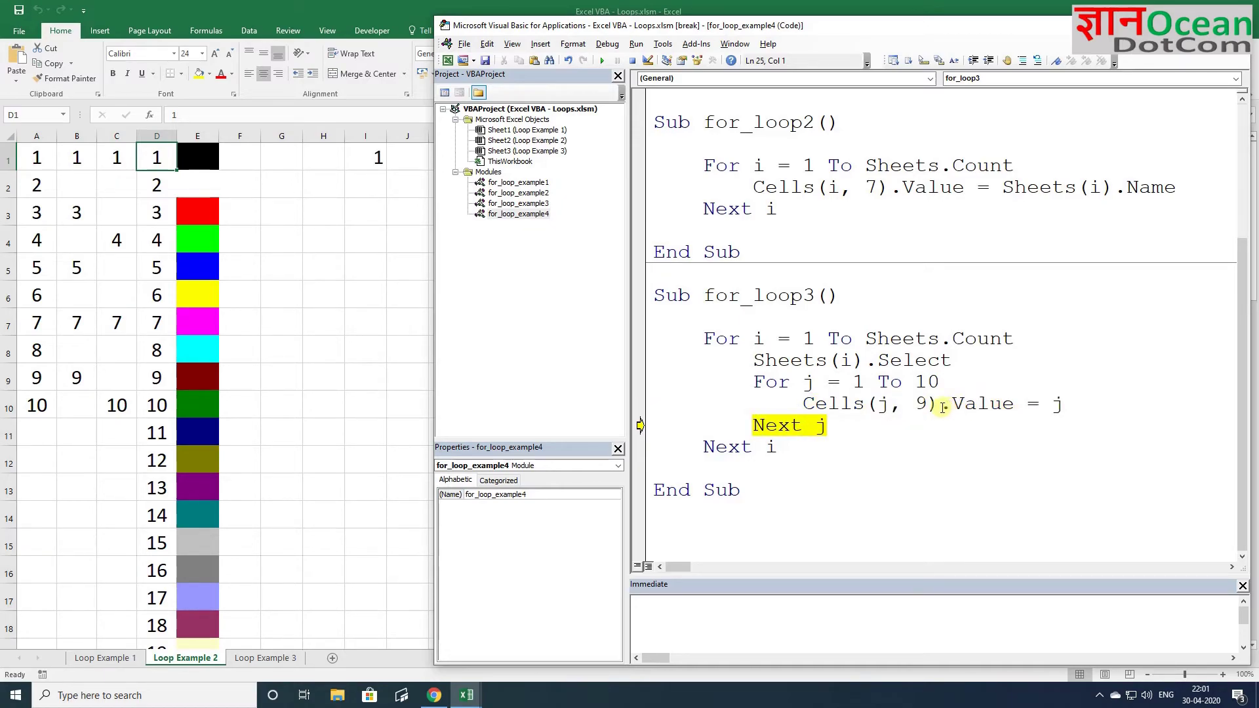
key(F8)
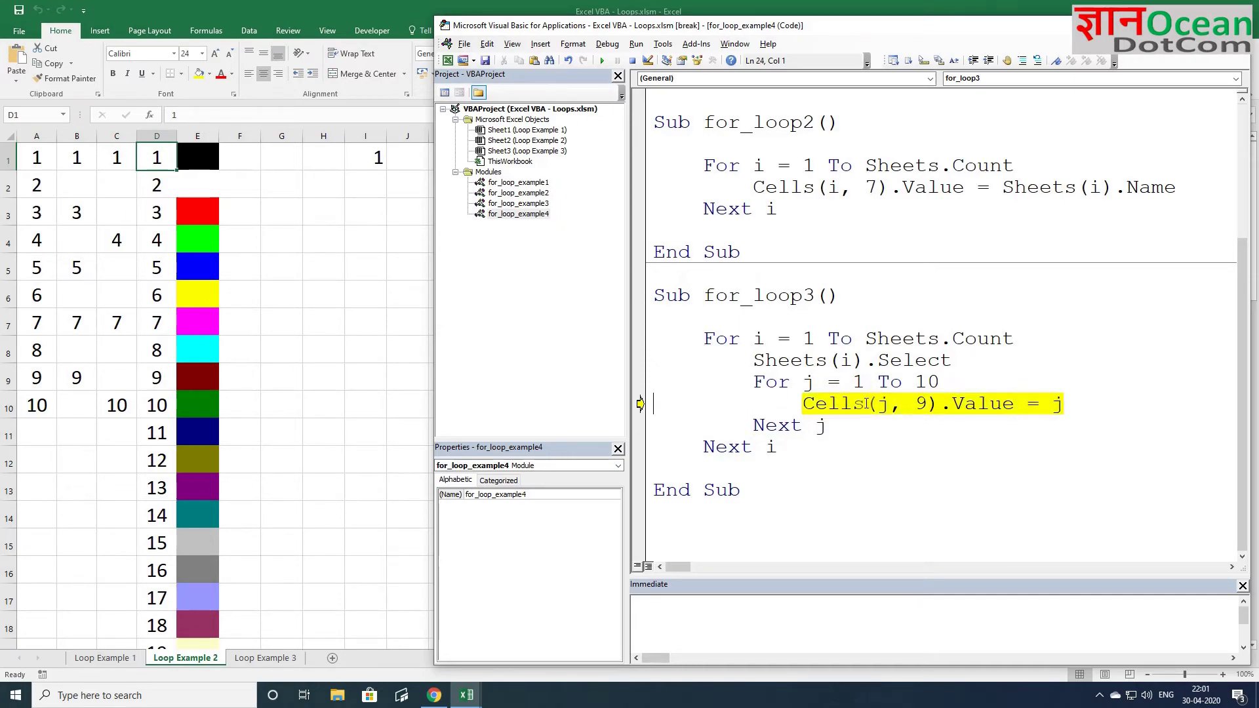
key(F8)
key(F8)
key(F8)
key(F8)
key(F8)
key(F8)
key(F8)
key(F8)
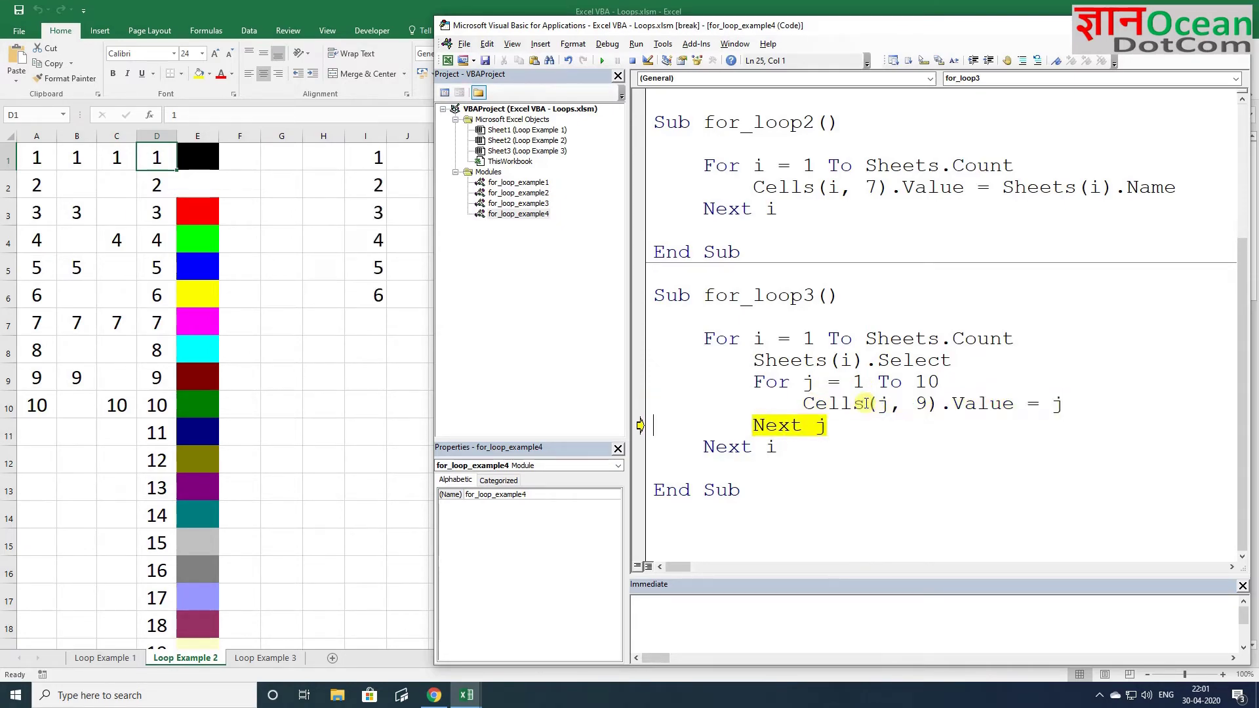
key(F8)
key(F8)
key(F8)
key(F8)
key(F8)
key(F8)
key(F8)
key(F8)
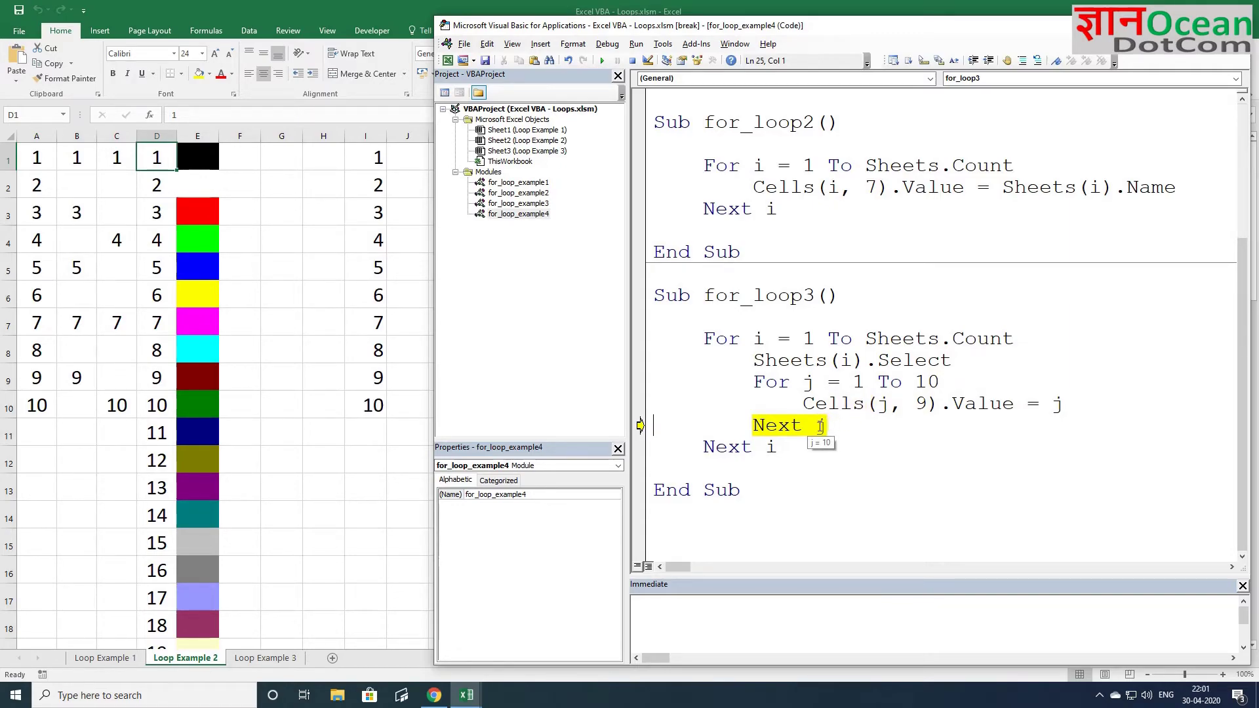
key(F8)
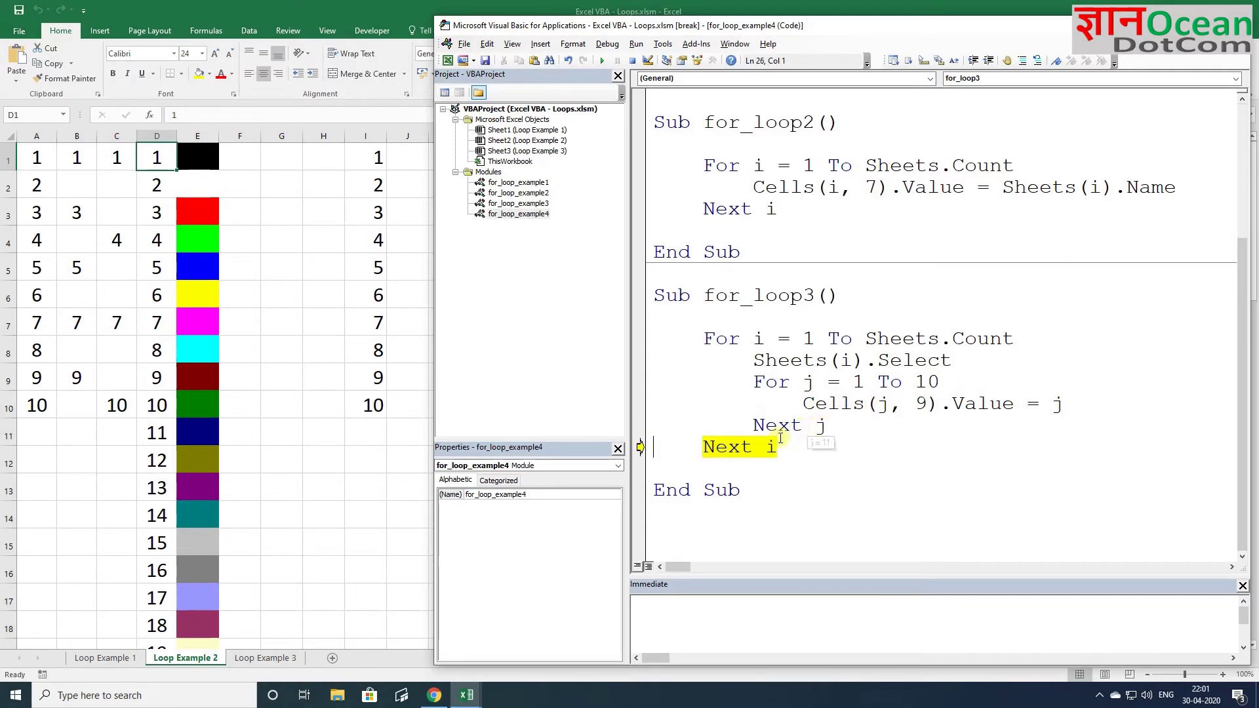
key(F8)
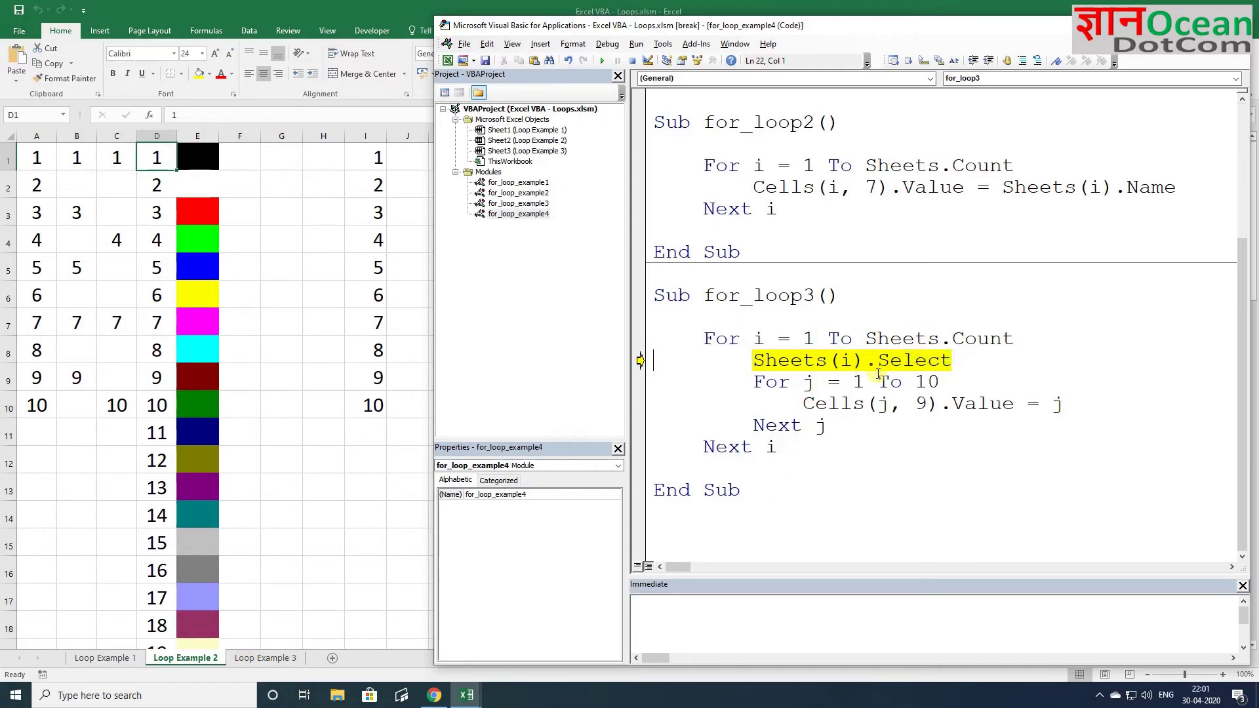
- Step through the final iteration, filling I1:I10 on Loop Example 3, until End Sub
key(F8)
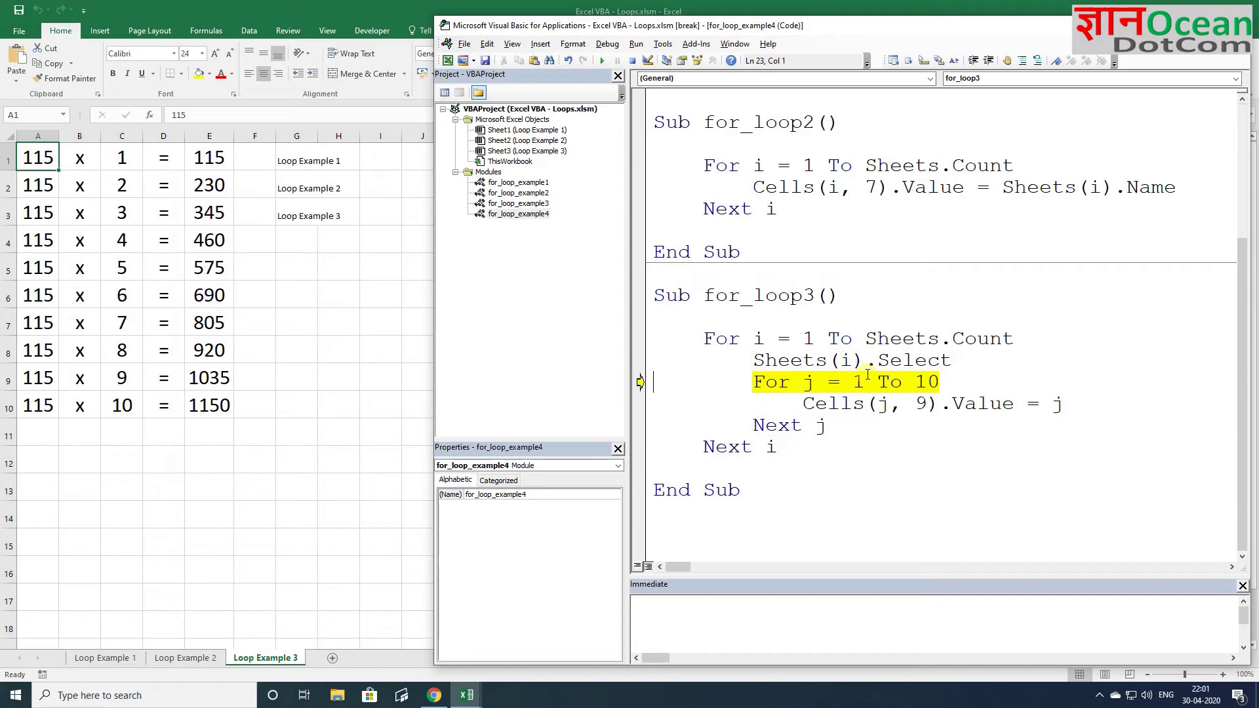
key(F8)
key(F8)
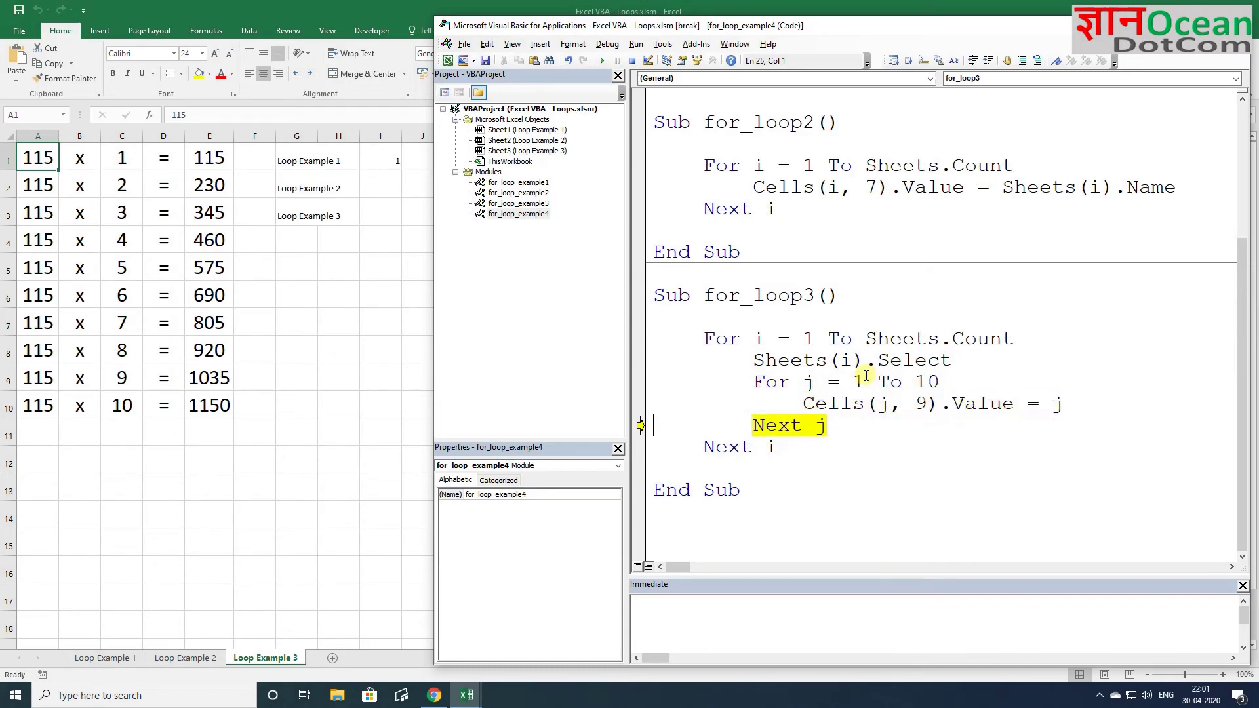
key(F8)
key(F8)
key(F8)
key(F8)
key(F8)
key(F8)
key(F8)
key(F8)
key(F8)
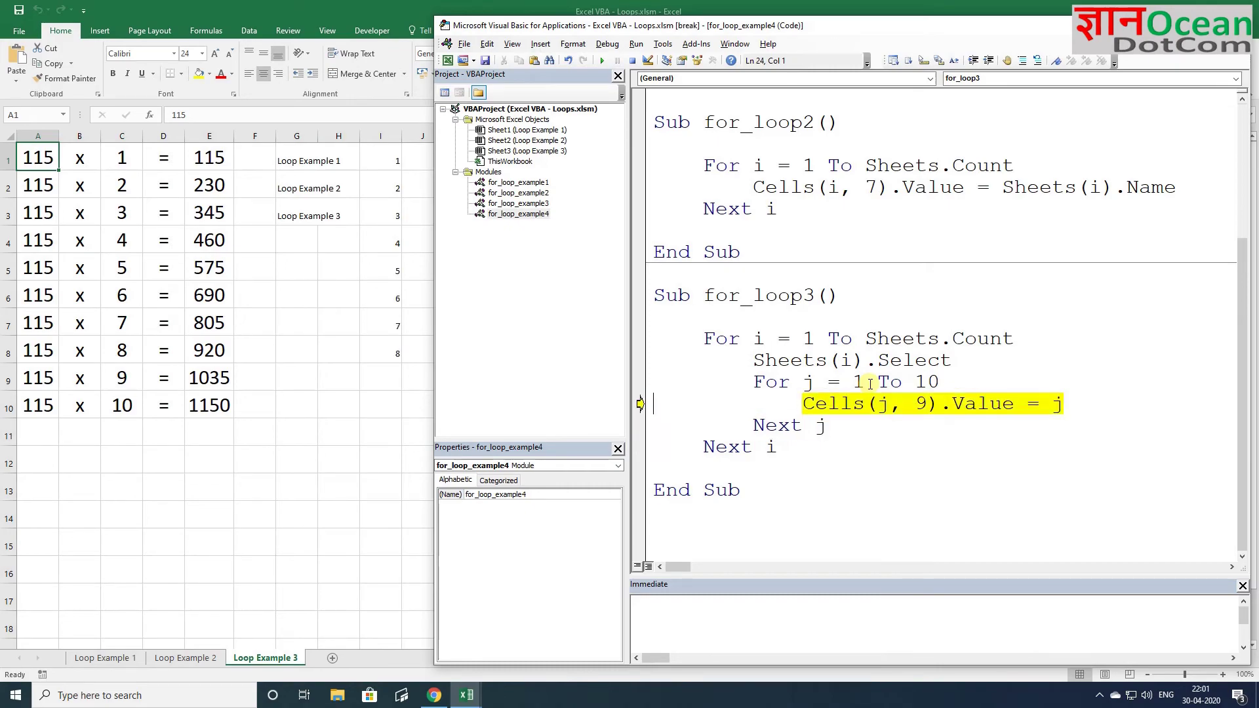
key(F8)
key(F8)
key(F8)
key(F8)
key(F8)
key(F8)
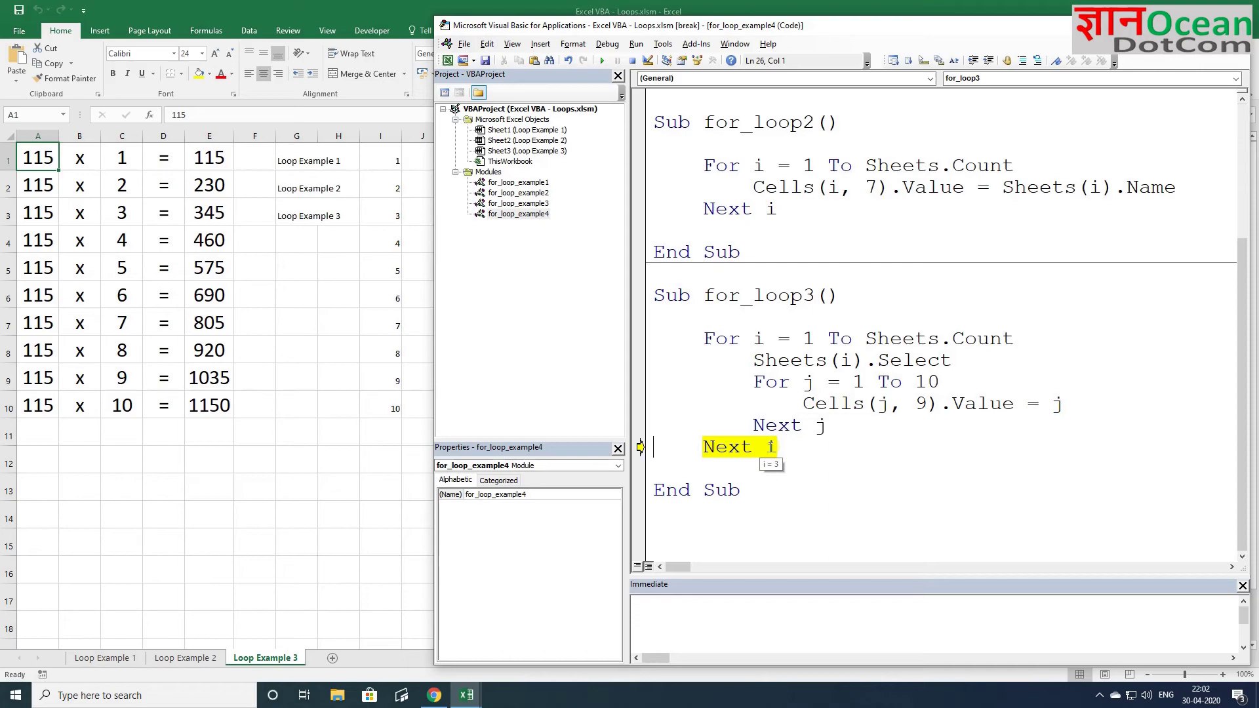
key(F8)
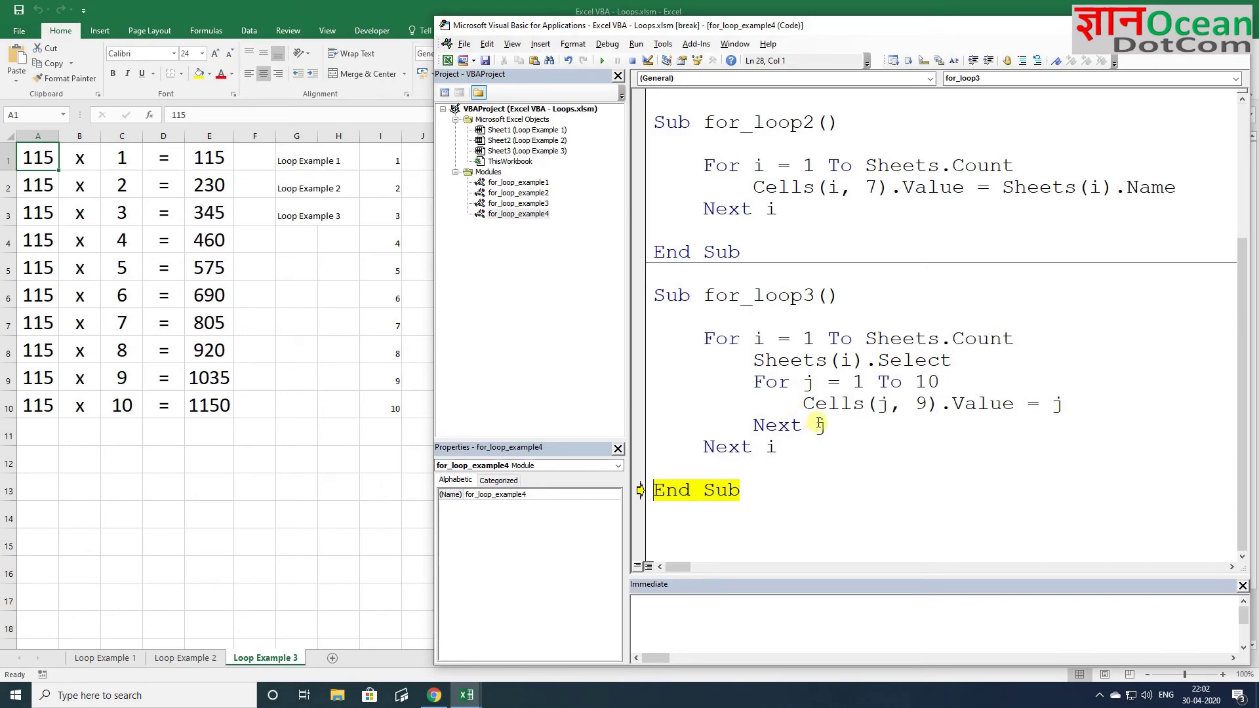
mouse_move(820, 425)
click(703, 339)
drag(702, 338, 808, 450)
click(808, 449)
click(704, 338)
click(782, 445)
click(703, 336)
click(788, 447)
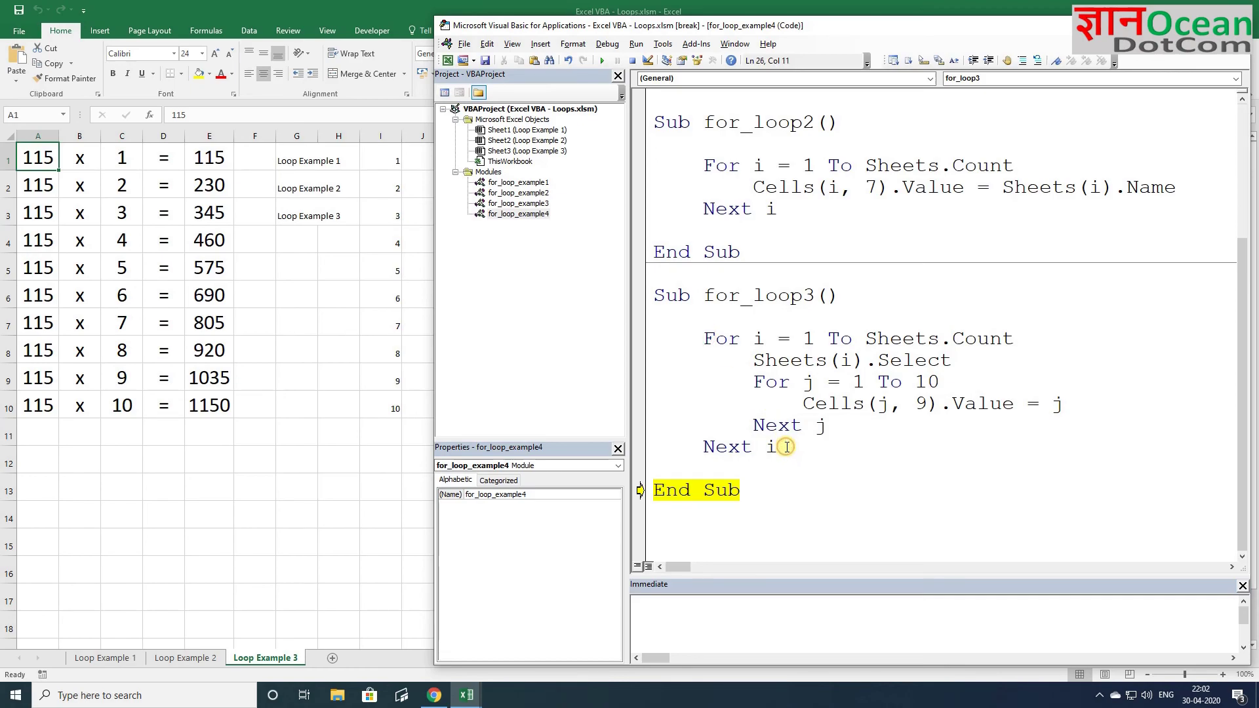